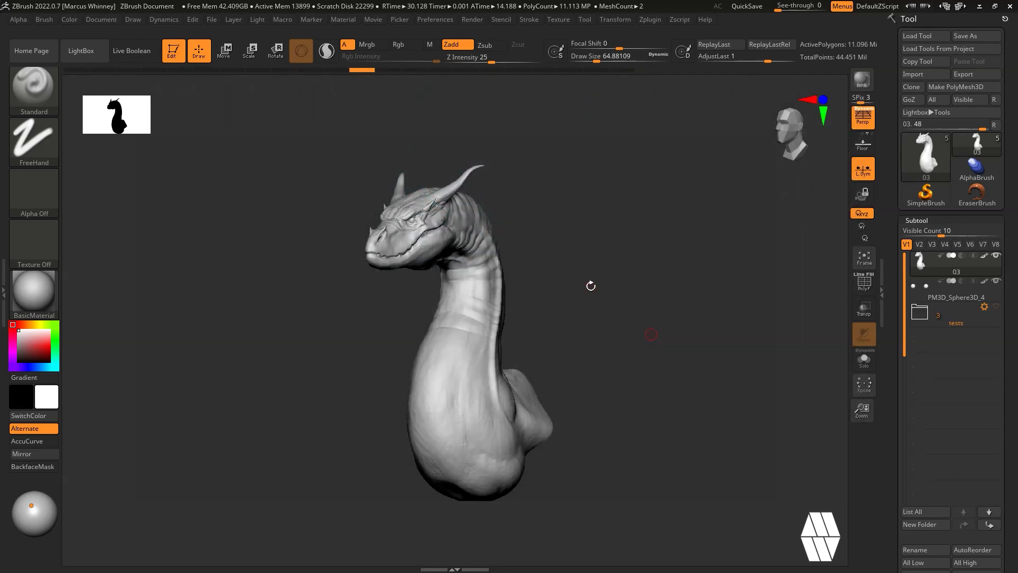
{"action": "mouse_move", "coordinate": [591, 286]}
{"action": "left_mouse_down"}
{"action": "mouse_move", "coordinate": [659, 307]}
{"action": "mouse_move", "coordinate": [654, 353]}
{"action": "mouse_move", "coordinate": [636, 355]}
{"action": "mouse_move", "coordinate": [673, 365]}
{"action": "mouse_move", "coordinate": [656, 385]}
{"action": "mouse_move", "coordinate": [698, 341]}
{"action": "mouse_move", "coordinate": [652, 359]}
{"action": "mouse_move", "coordinate": [686, 348]}
{"action": "mouse_move", "coordinate": [670, 382]}
{"action": "mouse_move", "coordinate": [677, 364]}
{"action": "mouse_move", "coordinate": [710, 370]}
{"action": "mouse_move", "coordinate": [698, 387]}
{"action": "mouse_move", "coordinate": [691, 374]}
{"action": "mouse_move", "coordinate": [672, 377]}
{"action": "mouse_move", "coordinate": [703, 406]}
{"action": "left_mouse_up"}
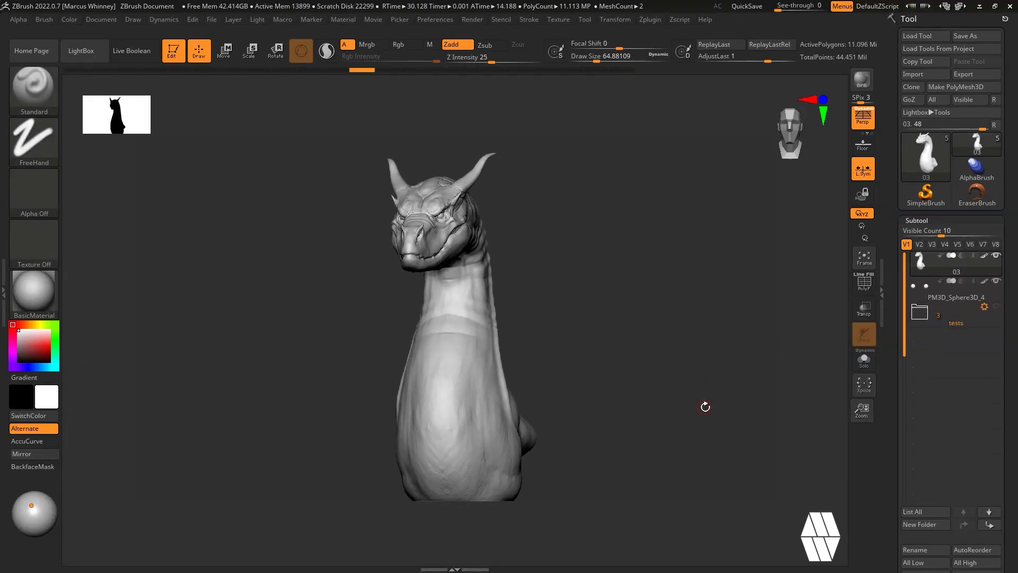
{"action": "mouse_move", "coordinate": [705, 407]}
{"action": "left_mouse_down"}
{"action": "mouse_move", "coordinate": [604, 243]}
{"action": "mouse_move", "coordinate": [636, 318]}
{"action": "mouse_move", "coordinate": [650, 321]}
{"action": "left_mouse_up"}
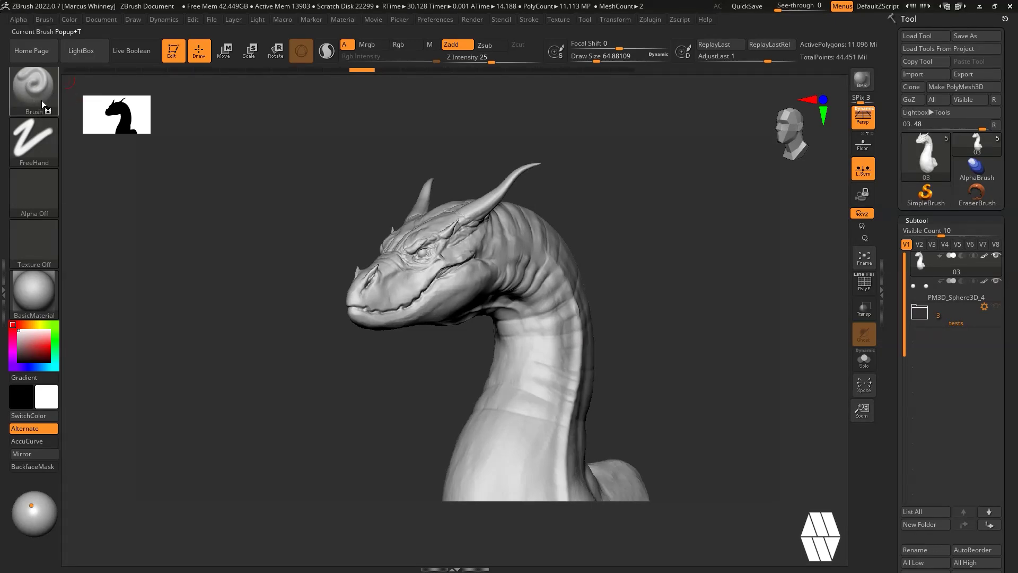
Browse to the Scales_VDM folder for brush loading, select Dragon_Scales_01_VDM.zbp, and leave without loading it.
{"action": "left_click", "coordinate": [28, 84]}
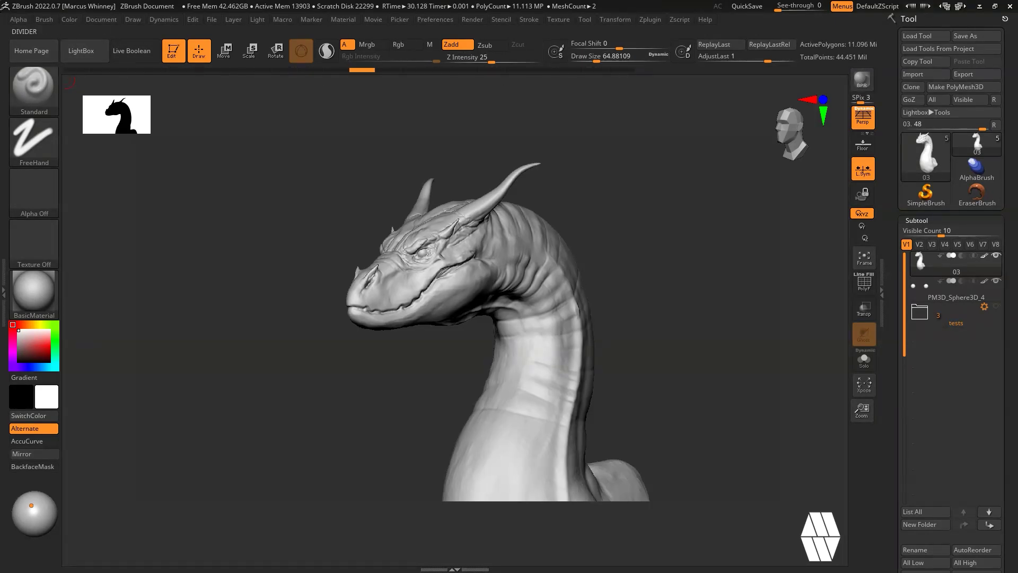
{"action": "left_click", "coordinate": [27, 91]}
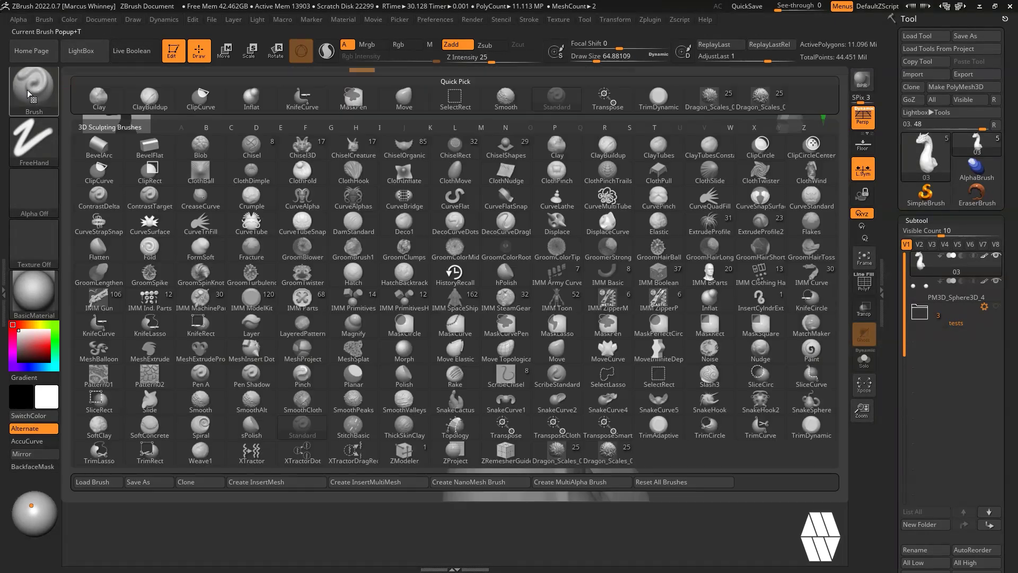
{"action": "left_click", "coordinate": [100, 484]}
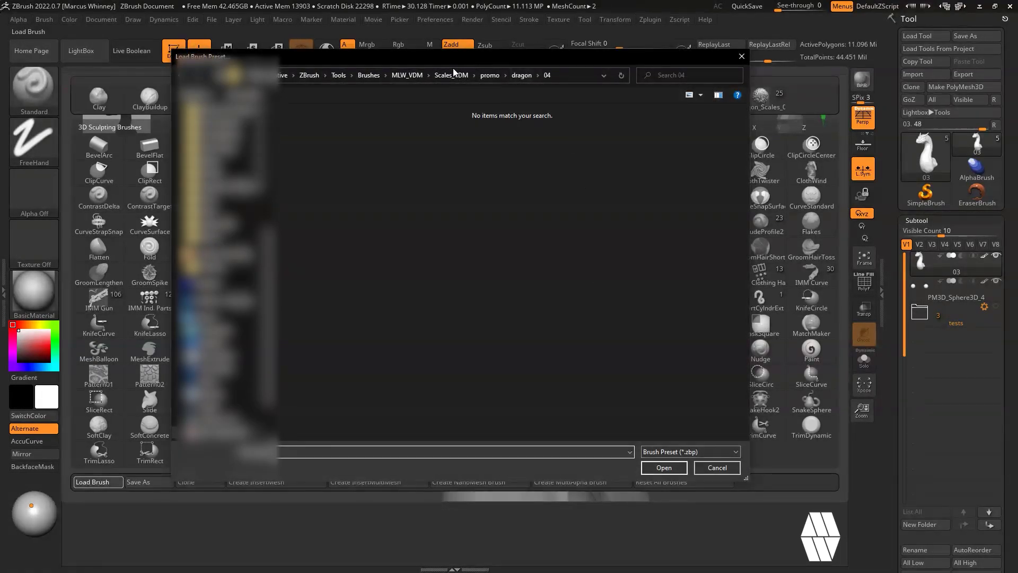
{"action": "left_click", "coordinate": [487, 75]}
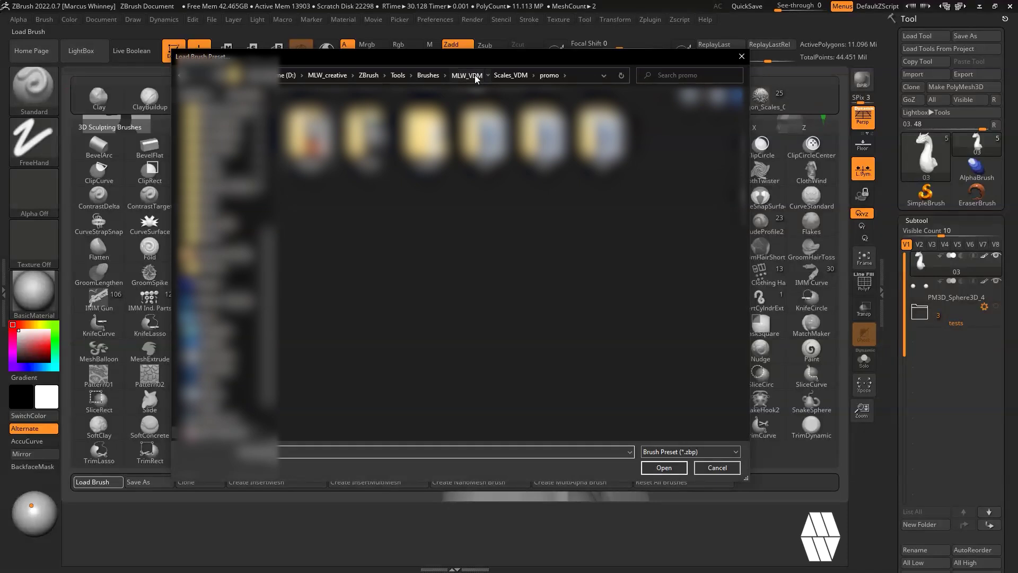
{"action": "left_click", "coordinate": [498, 75]}
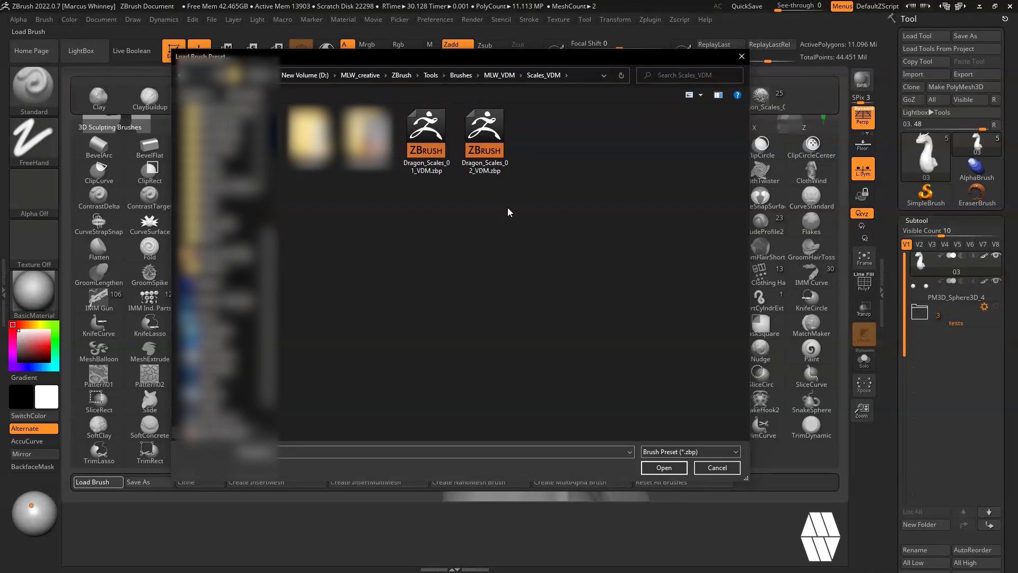
{"action": "left_click", "coordinate": [425, 169]}
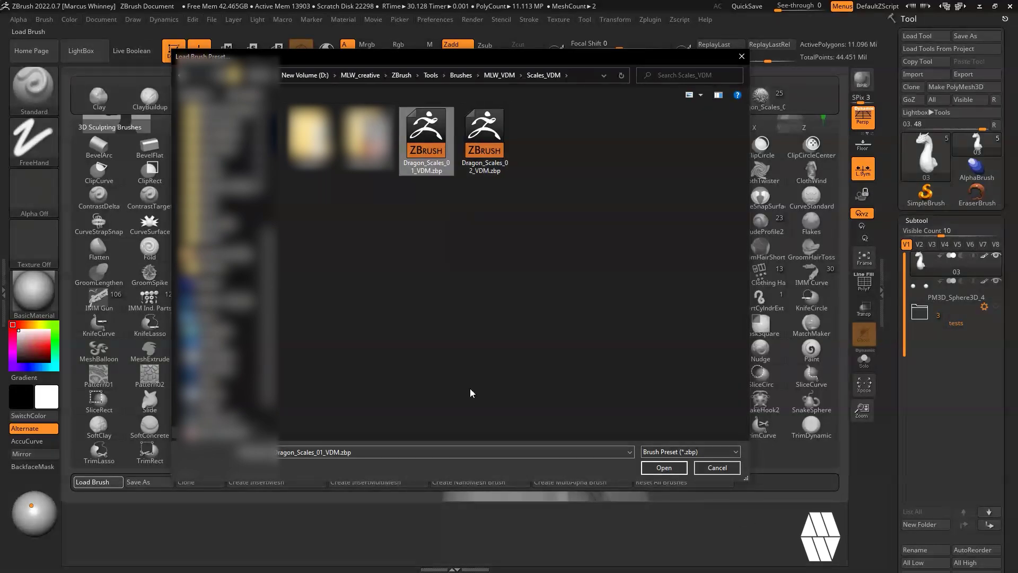
{"action": "left_click", "coordinate": [741, 57]}
Switch to the Dragon_Scales_01_VDM brush and choose its Scales_17 scale shape.
{"action": "left_click", "coordinate": [30, 82]}
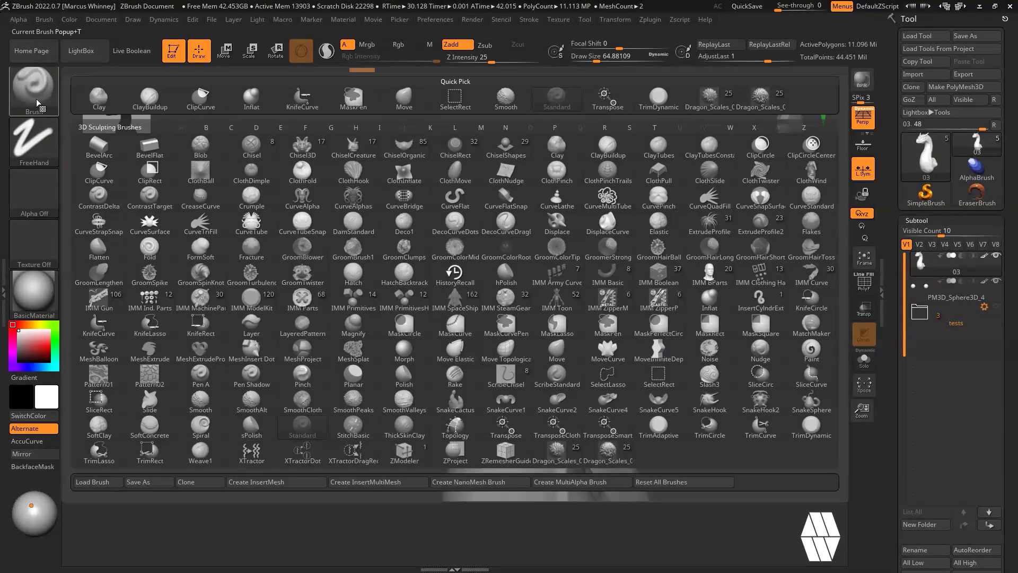
{"action": "left_click", "coordinate": [36, 98]}
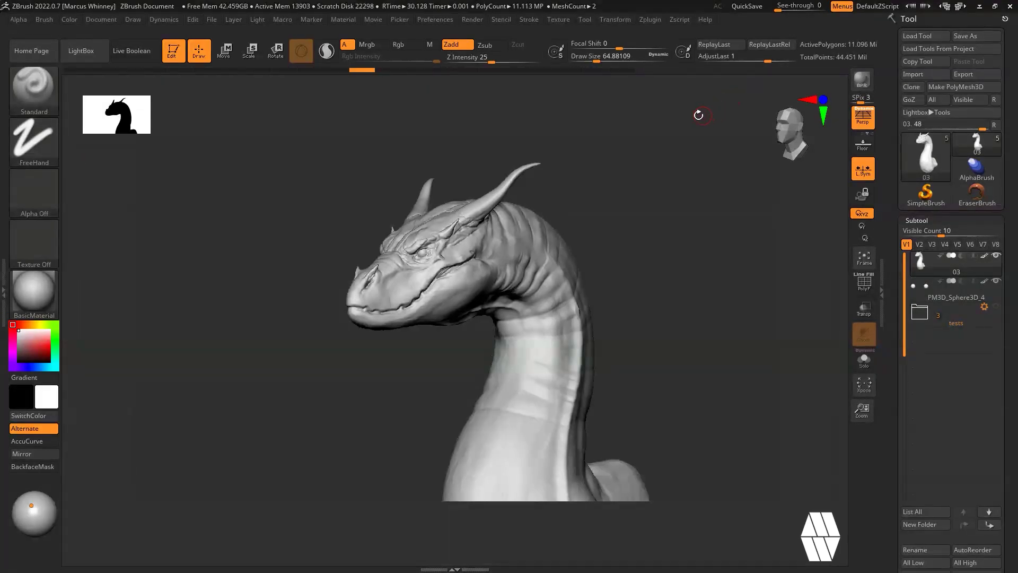
{"action": "left_click", "coordinate": [47, 93]}
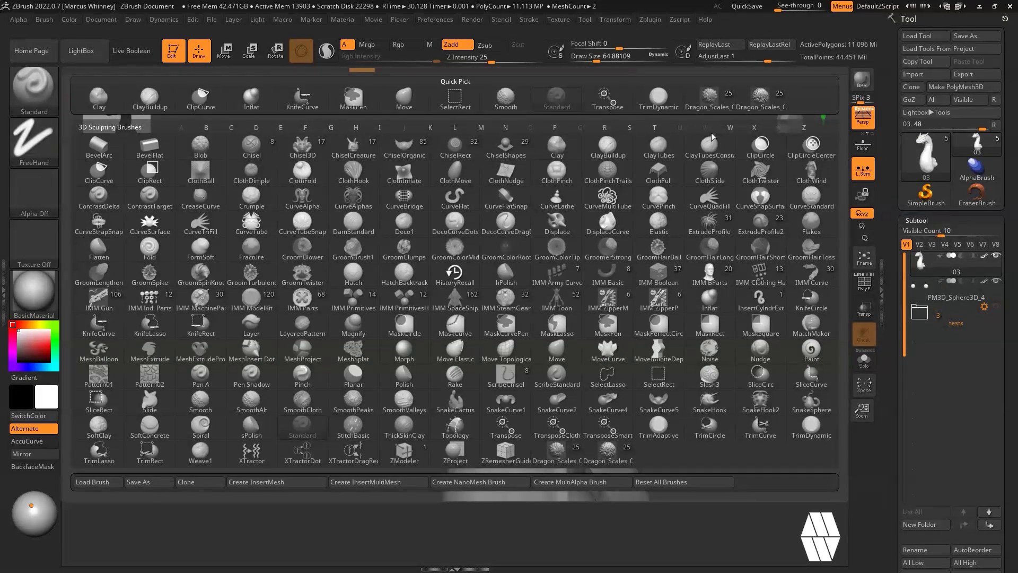
{"action": "mouse_move", "coordinate": [709, 110]}
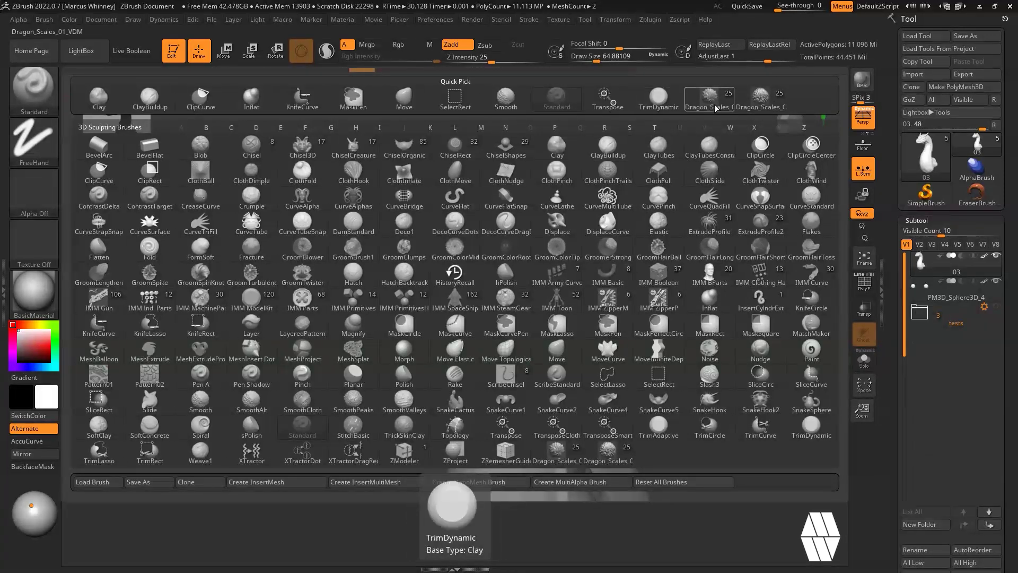
{"action": "left_click", "coordinate": [710, 100]}
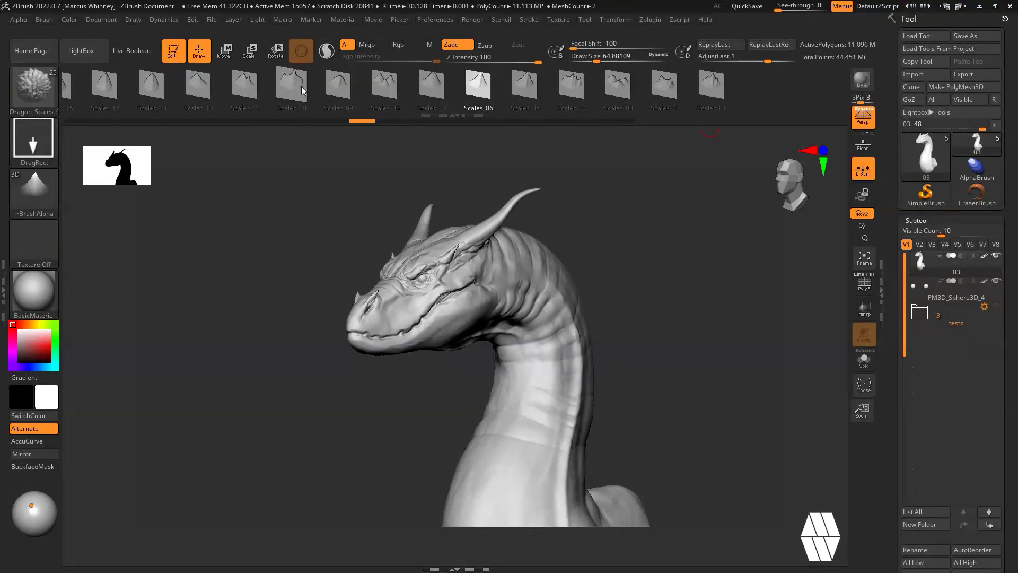
{"action": "left_click_drag", "start_coordinate": [396, 81], "coordinate": [760, 76]}
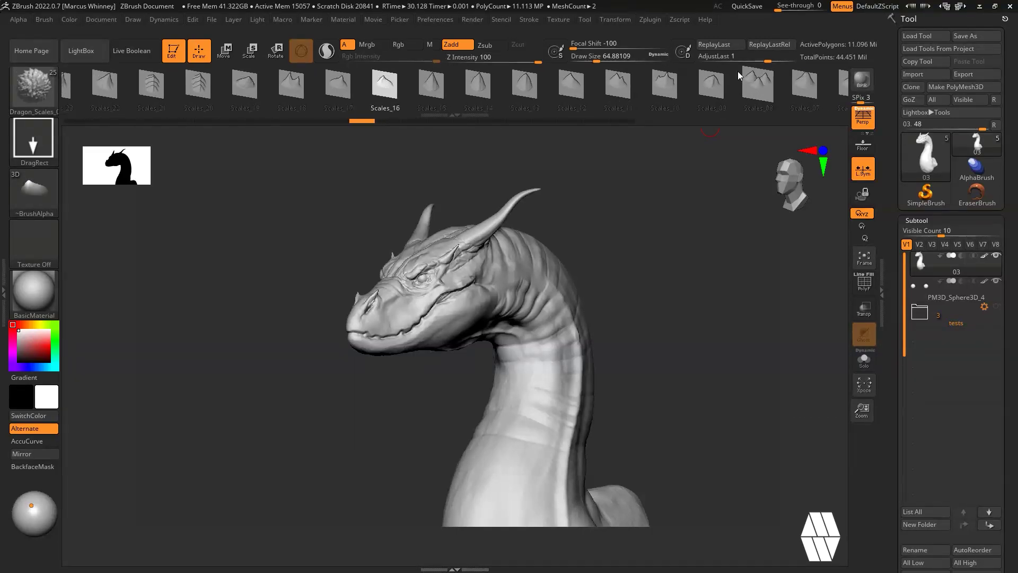
{"action": "mouse_move", "coordinate": [429, 81]}
{"action": "left_mouse_down"}
{"action": "mouse_move", "coordinate": [612, 78]}
{"action": "mouse_move", "coordinate": [563, 82]}
{"action": "left_mouse_up"}
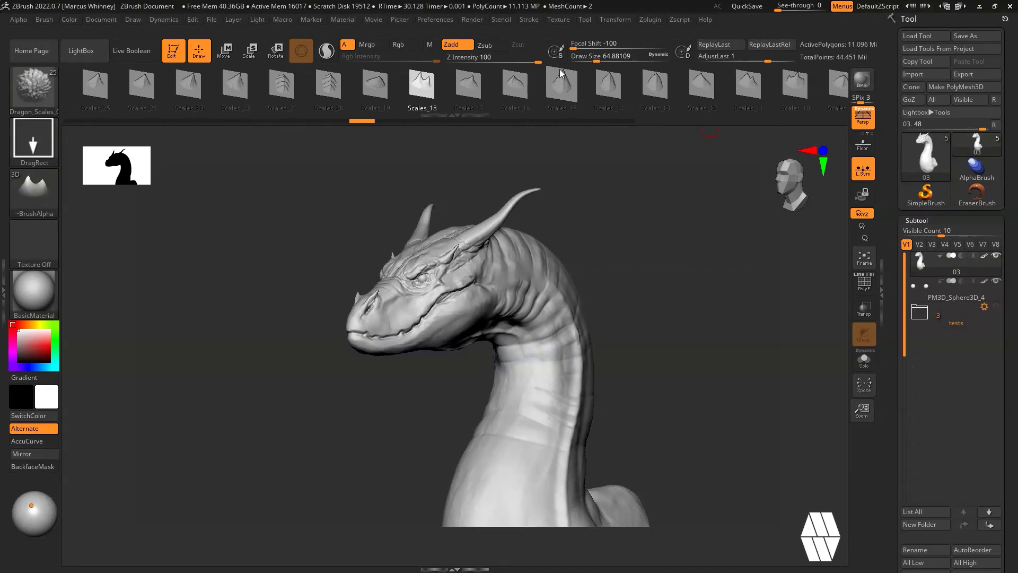
{"action": "left_click", "coordinate": [462, 85]}
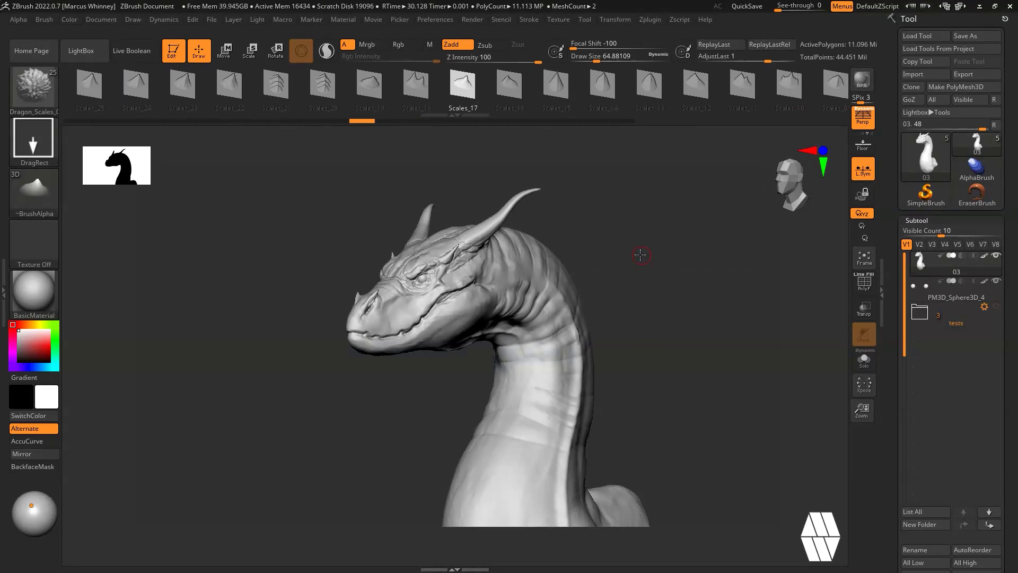
Try a row of three Scales_17 scales on the side of the neck behind the horn, and undo them.
{"action": "mouse_move", "coordinate": [640, 254]}
{"action": "left_mouse_down", "text": "alt"}
{"action": "mouse_move", "coordinate": [611, 233]}
{"action": "mouse_move", "coordinate": [604, 241]}
{"action": "mouse_move", "coordinate": [642, 223]}
{"action": "left_mouse_up", "text": "alt"}
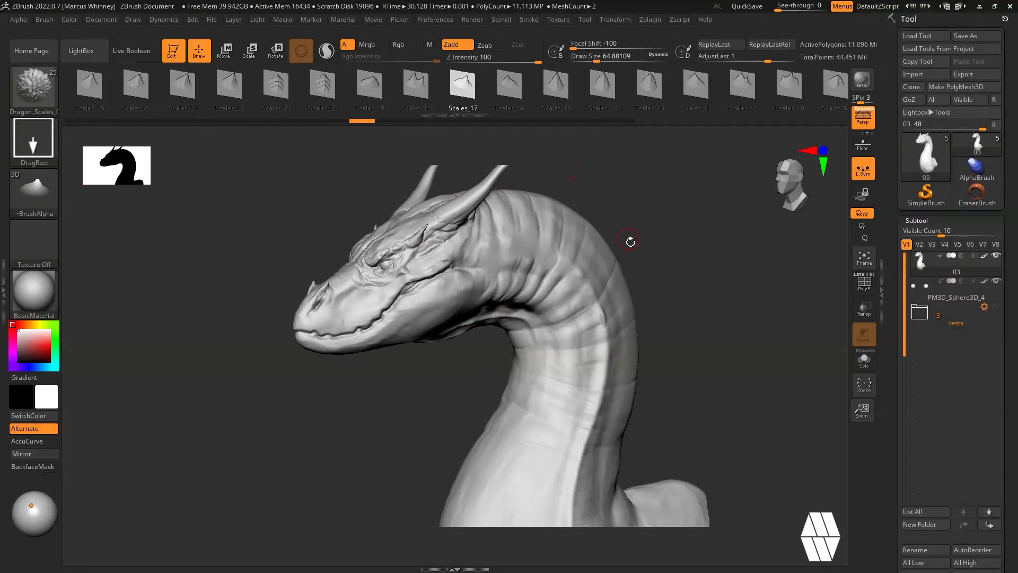
{"action": "left_click_drag", "start_coordinate": [652, 234], "coordinate": [734, 225]}
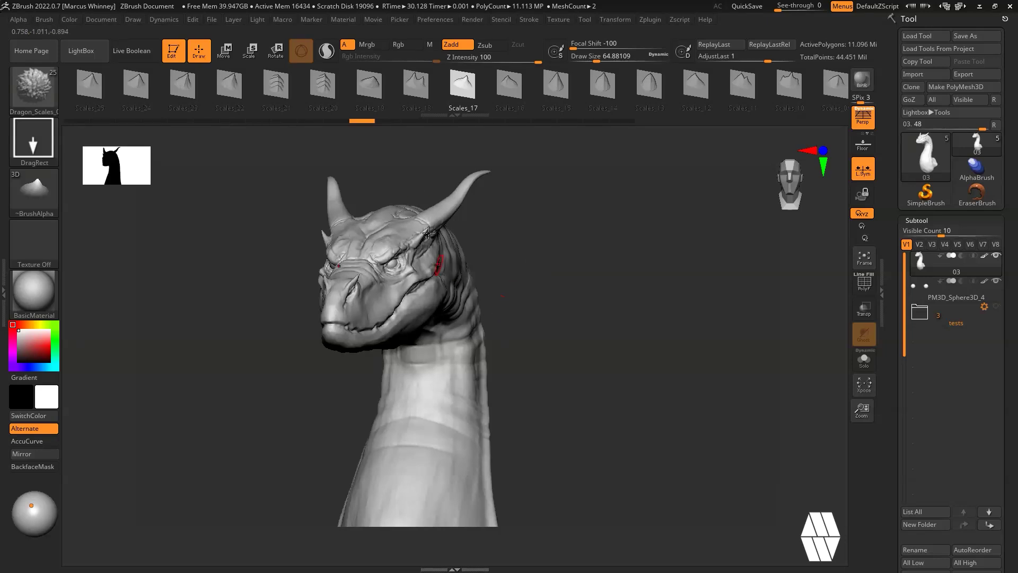
{"action": "mouse_move", "coordinate": [521, 260]}
{"action": "left_mouse_down"}
{"action": "mouse_move", "coordinate": [561, 252]}
{"action": "mouse_move", "coordinate": [516, 245]}
{"action": "left_mouse_up"}
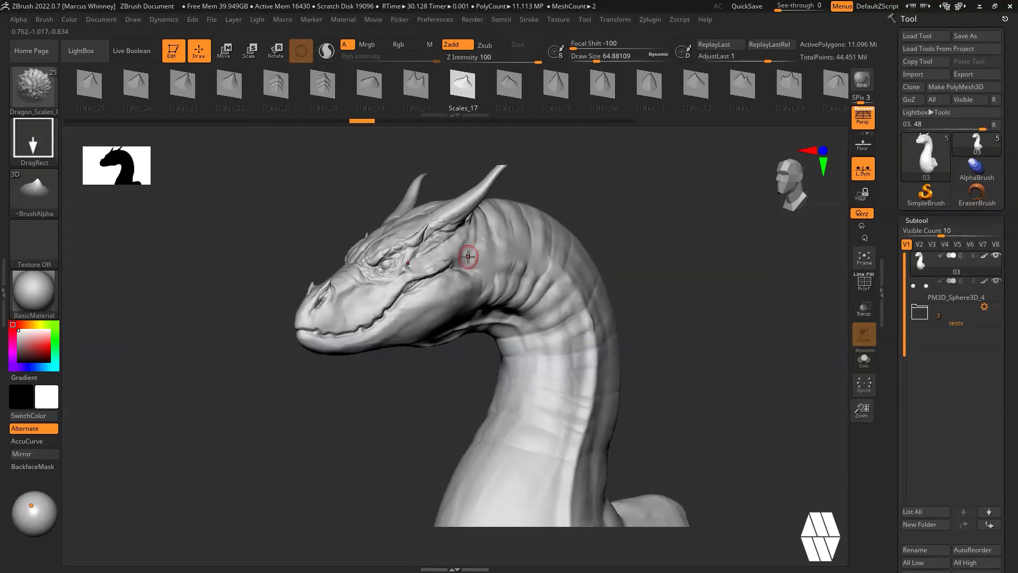
{"action": "mouse_move", "coordinate": [629, 218]}
{"action": "left_mouse_down"}
{"action": "mouse_move", "coordinate": [611, 227]}
{"action": "mouse_move", "coordinate": [620, 222]}
{"action": "left_mouse_up"}
{"action": "left_click_drag", "start_coordinate": [459, 251], "coordinate": [546, 270]}
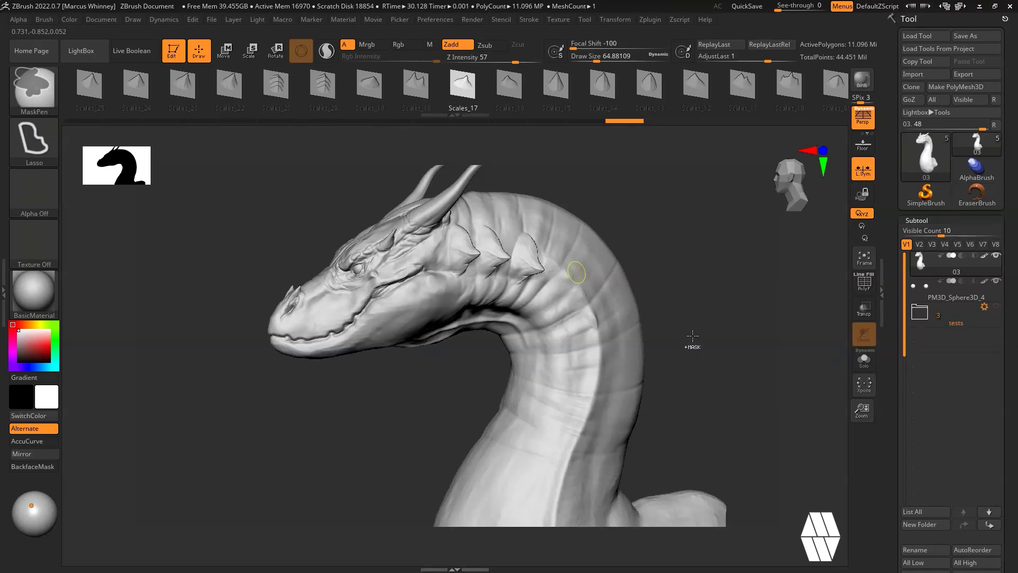
{"action": "key", "text": "ctrl+z"}
{"action": "key", "text": "ctrl+z"}
{"action": "key", "text": "ctrl+z"}
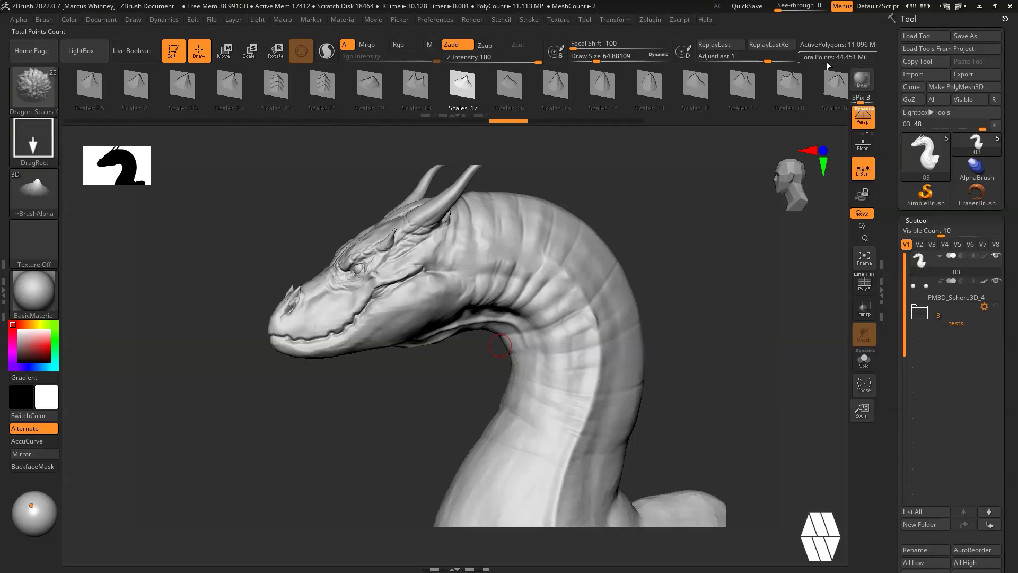
Try the Scales_15 shape on the side of the neck behind the head, and undo the stamped scales.
{"action": "left_click", "coordinate": [556, 86]}
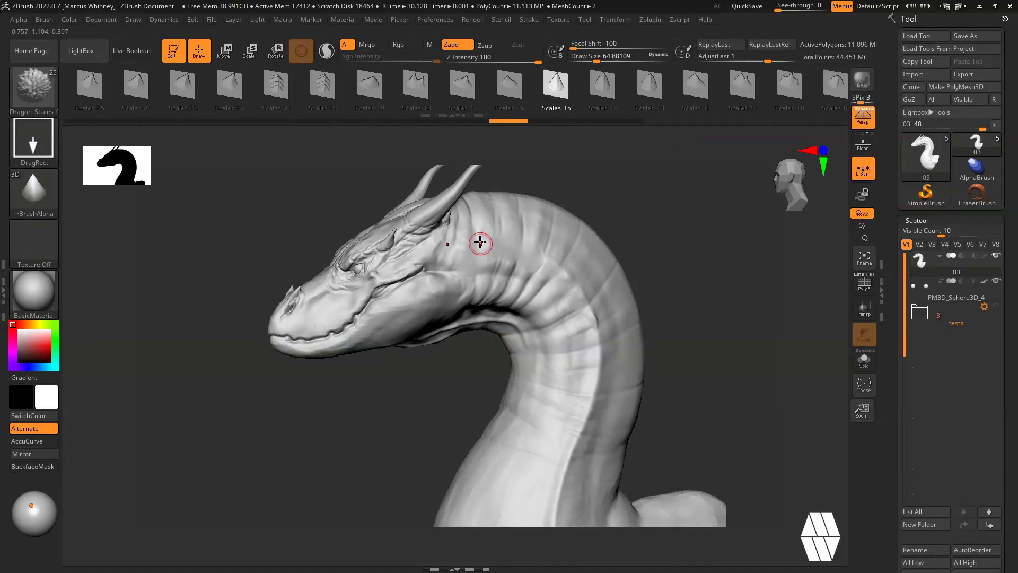
{"action": "mouse_move", "coordinate": [480, 243]}
{"action": "left_mouse_down"}
{"action": "mouse_move", "coordinate": [503, 261]}
{"action": "mouse_move", "coordinate": [514, 233]}
{"action": "mouse_move", "coordinate": [495, 248]}
{"action": "mouse_move", "coordinate": [529, 255]}
{"action": "left_mouse_up"}
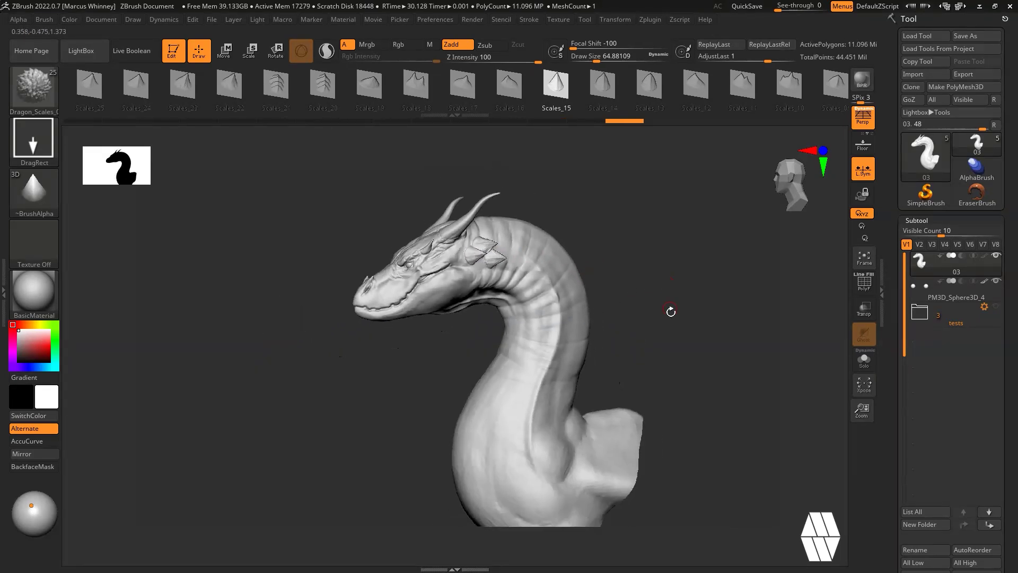
{"action": "mouse_move", "coordinate": [671, 311]}
{"action": "left_mouse_down"}
{"action": "mouse_move", "coordinate": [643, 280]}
{"action": "mouse_move", "coordinate": [643, 298]}
{"action": "left_mouse_up"}
{"action": "key", "text": "ctrl"}
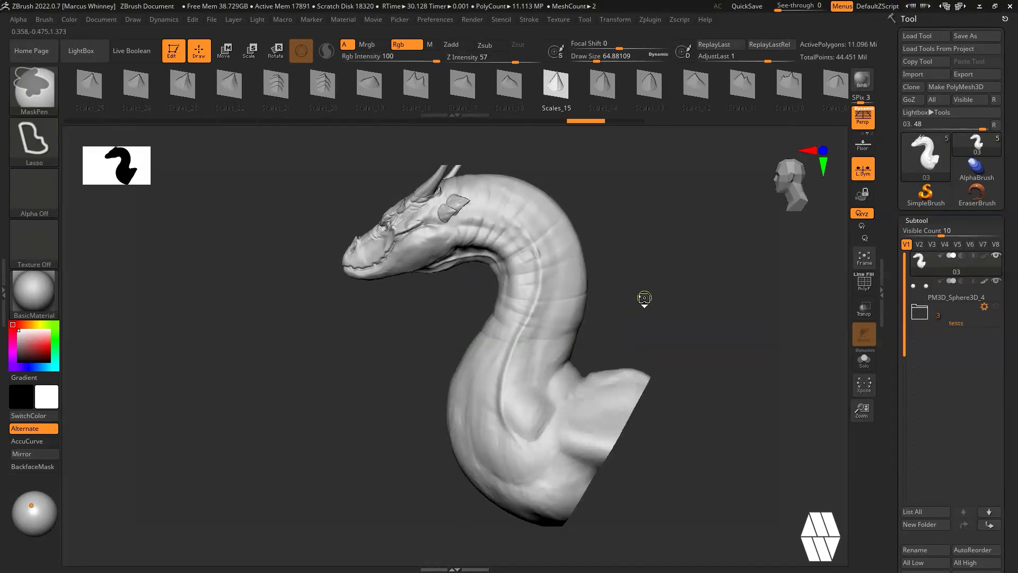
{"action": "key", "text": "ctrl+z"}
{"action": "key", "text": "ctrl+z"}
Stamp an overlapping row of Scales_15 scales from the shoulder up the side of the neck.
{"action": "mouse_move", "coordinate": [627, 271]}
{"action": "left_mouse_down", "text": "alt"}
{"action": "mouse_move", "coordinate": [625, 245]}
{"action": "mouse_move", "coordinate": [631, 257]}
{"action": "mouse_move", "coordinate": [543, 291]}
{"action": "left_mouse_up", "text": "alt"}
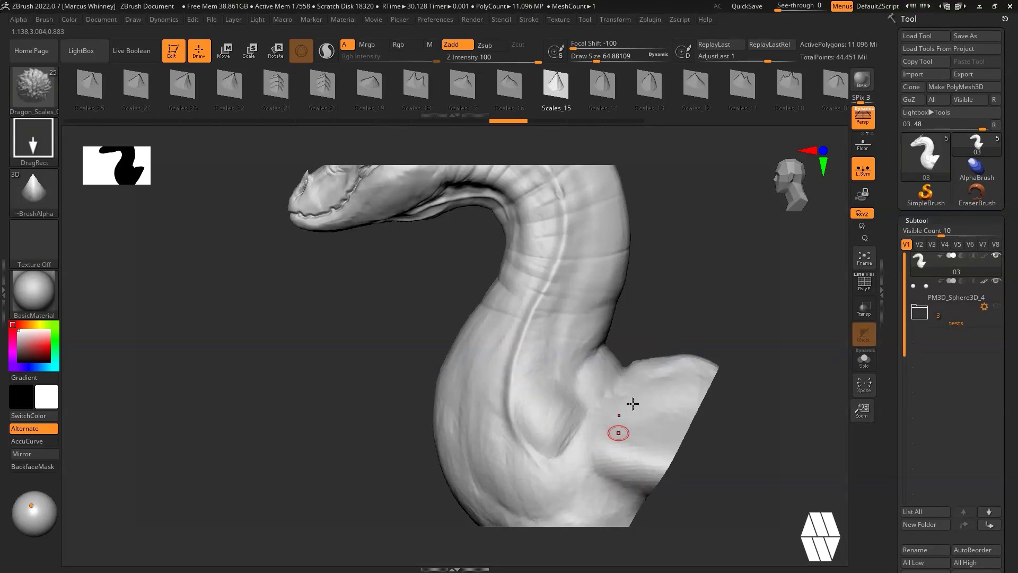
{"action": "left_click_drag", "start_coordinate": [686, 264], "coordinate": [676, 240], "text": "alt"}
{"action": "left_click_drag", "start_coordinate": [611, 473], "coordinate": [626, 490]}
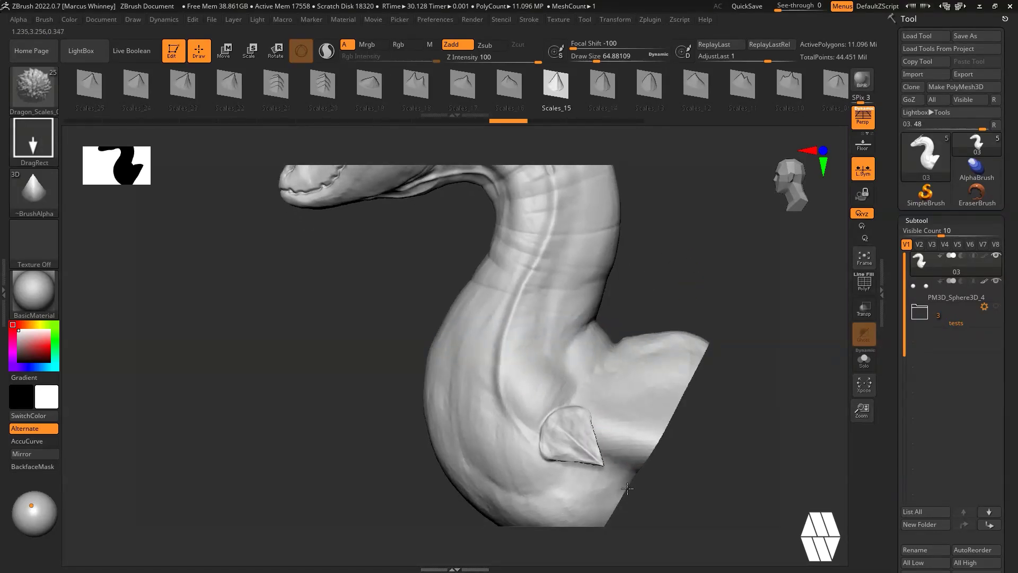
{"action": "left_click_drag", "start_coordinate": [539, 403], "coordinate": [566, 427]}
{"action": "left_click_drag", "start_coordinate": [519, 362], "coordinate": [537, 424]}
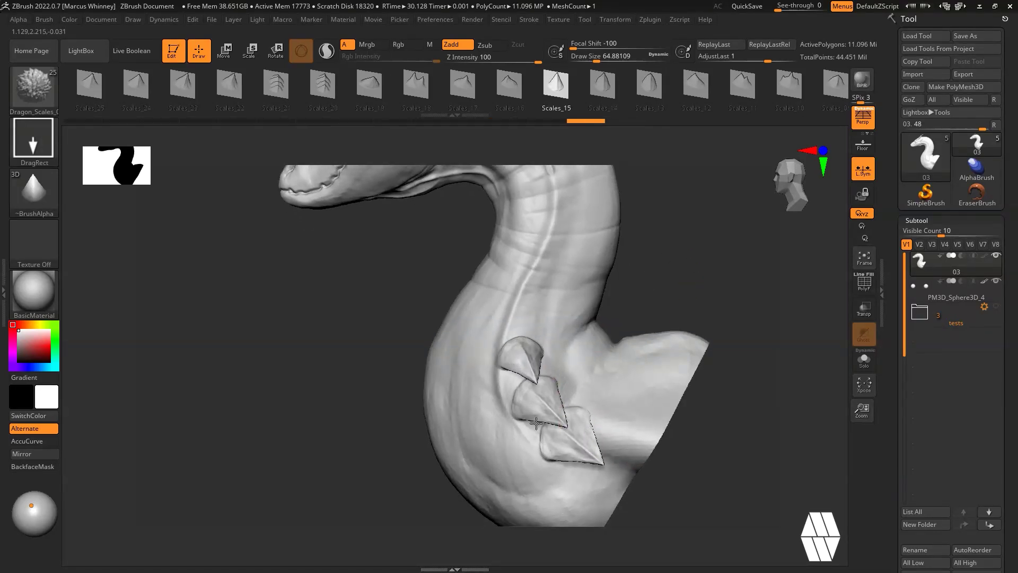
{"action": "left_click_drag", "start_coordinate": [529, 319], "coordinate": [521, 361]}
{"action": "mouse_move", "coordinate": [540, 288]}
{"action": "left_mouse_down"}
{"action": "mouse_move", "coordinate": [533, 310]}
{"action": "mouse_move", "coordinate": [549, 274]}
{"action": "left_mouse_up"}
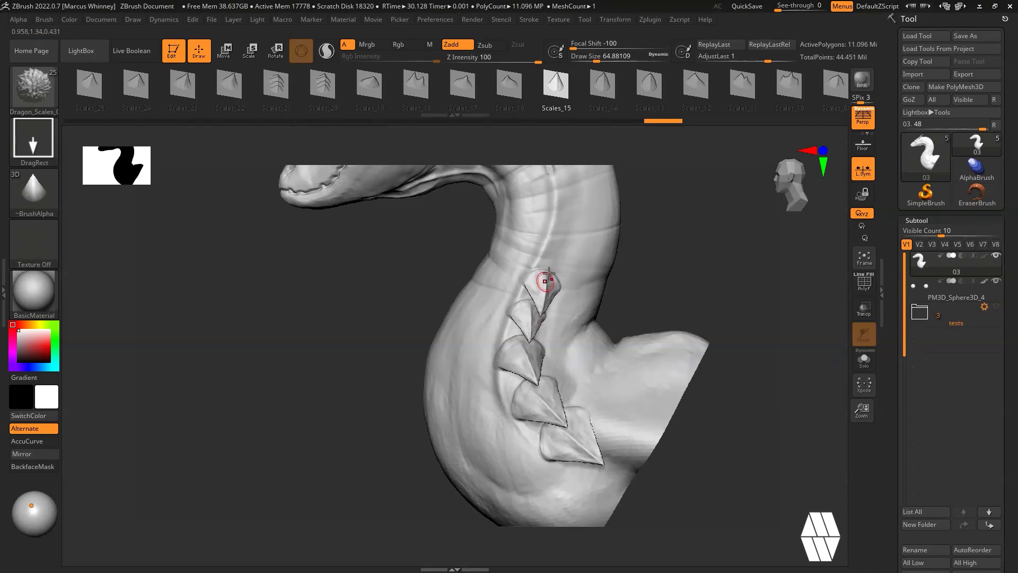
Undo all the Scales_15 scales stamped along the shoulder and neck.
{"action": "left_click_drag", "start_coordinate": [626, 277], "coordinate": [616, 301]}
{"action": "key", "text": "ctrl+z"}
{"action": "key", "text": "ctrl+z"}
{"action": "key", "text": "ctrl+z"}
{"action": "key", "text": "ctrl+z"}
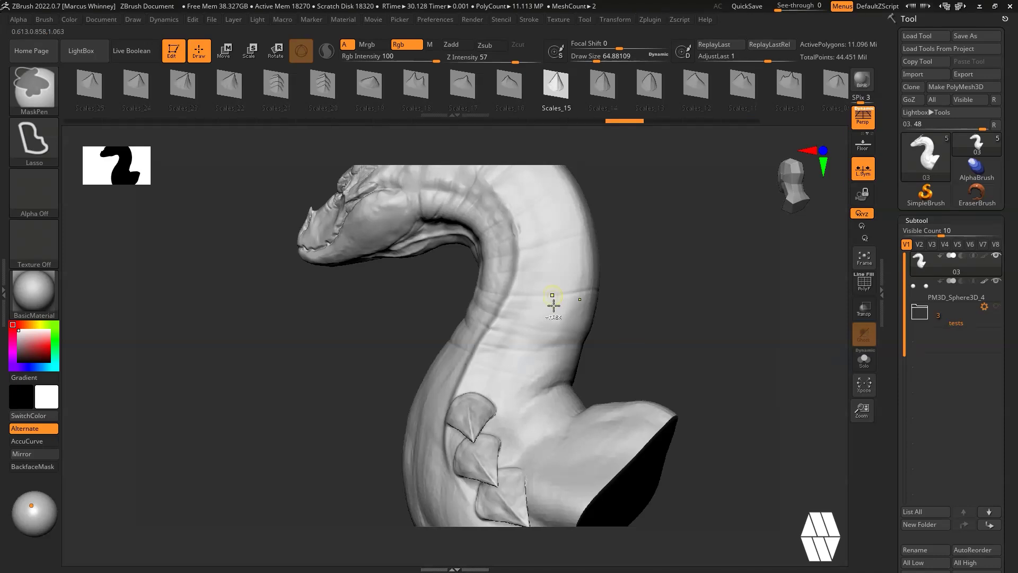
{"action": "key", "text": "ctrl+z"}
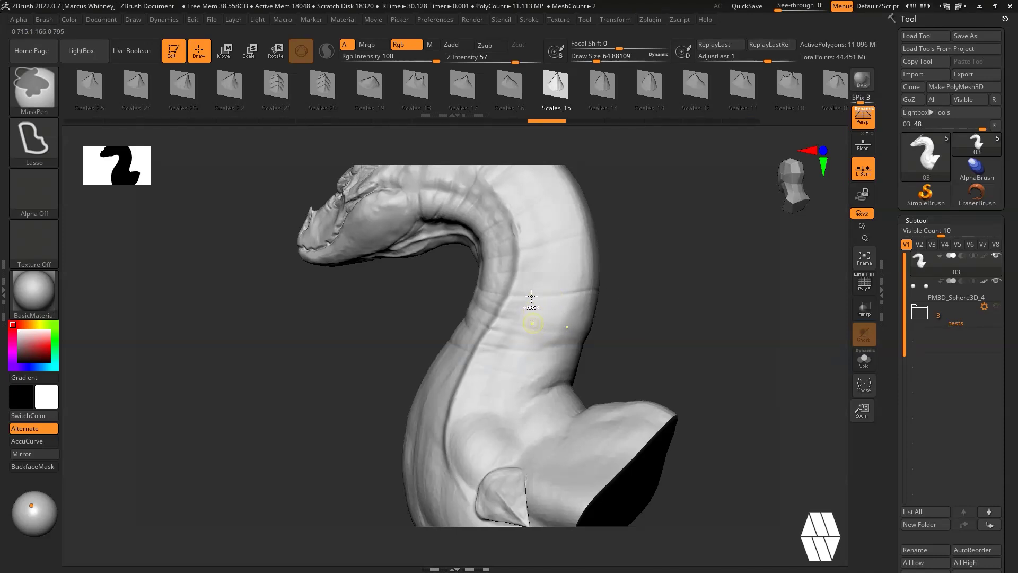
{"action": "key", "text": "ctrl+z"}
Try overlapping Scales_15 scales on the upper side of the neck, inspect them up close, and undo them.
{"action": "left_click_drag", "start_coordinate": [522, 225], "coordinate": [529, 274]}
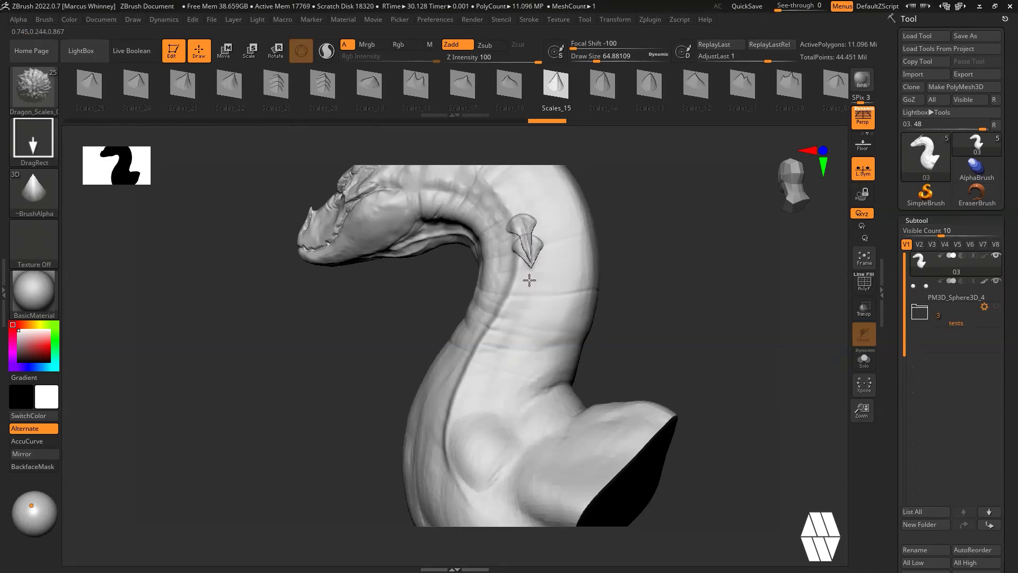
{"action": "left_click_drag", "start_coordinate": [529, 285], "coordinate": [529, 282]}
{"action": "mouse_move", "coordinate": [658, 269]}
{"action": "left_mouse_down", "text": "alt"}
{"action": "mouse_move", "coordinate": [616, 345]}
{"action": "mouse_move", "coordinate": [679, 357]}
{"action": "mouse_move", "coordinate": [736, 344]}
{"action": "mouse_move", "coordinate": [505, 313]}
{"action": "mouse_move", "coordinate": [609, 236]}
{"action": "mouse_move", "coordinate": [546, 257]}
{"action": "left_mouse_up", "text": "alt"}
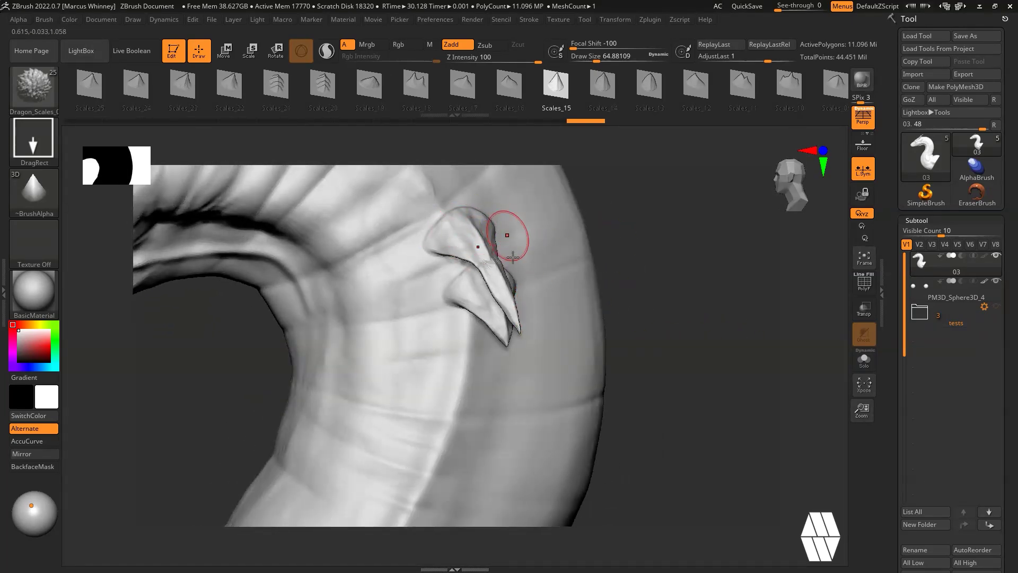
{"action": "mouse_move", "coordinate": [665, 291]}
{"action": "left_mouse_down", "text": "alt"}
{"action": "mouse_move", "coordinate": [673, 275]}
{"action": "mouse_move", "coordinate": [646, 261]}
{"action": "mouse_move", "coordinate": [654, 291]}
{"action": "left_mouse_up", "text": "alt"}
{"action": "key", "text": "ctrl"}
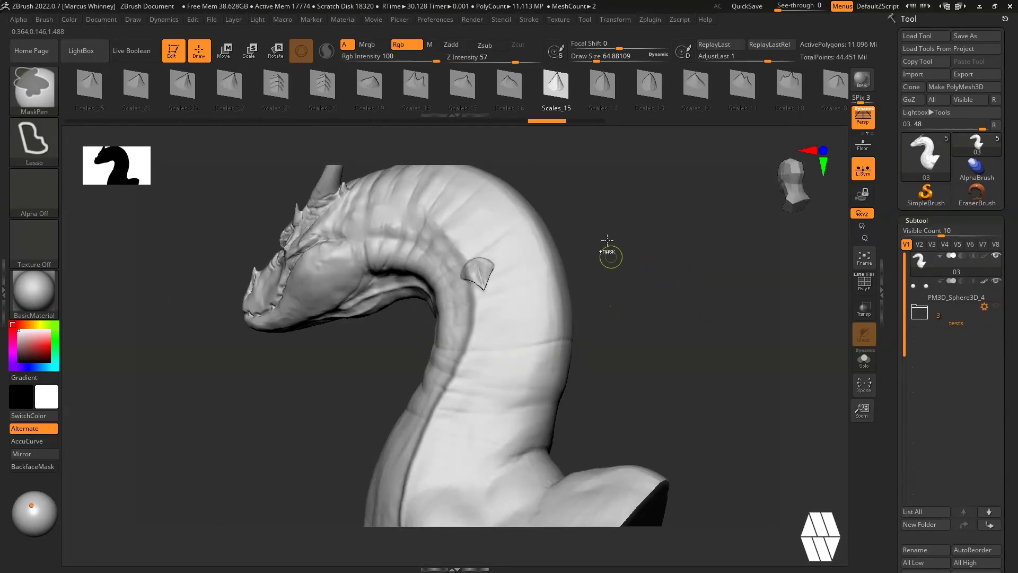
{"action": "key", "text": "ctrl+z"}
Stamp overlapping Scales_08 scales on the shoulder and up the side of the neck, and inspect them from the front.
{"action": "left_click_drag", "start_coordinate": [691, 87], "coordinate": [568, 91]}
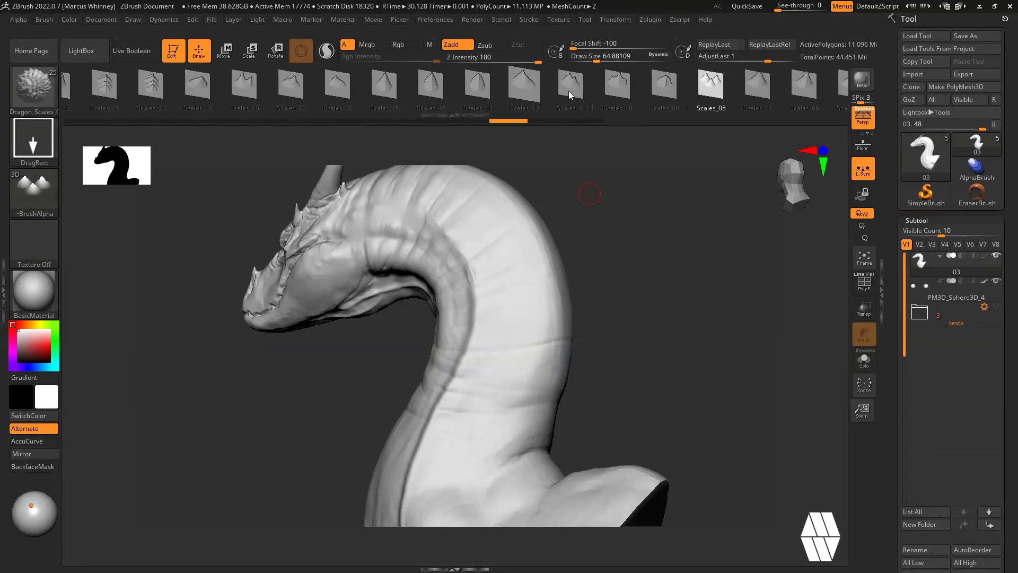
{"action": "left_click_drag", "start_coordinate": [662, 247], "coordinate": [669, 185]}
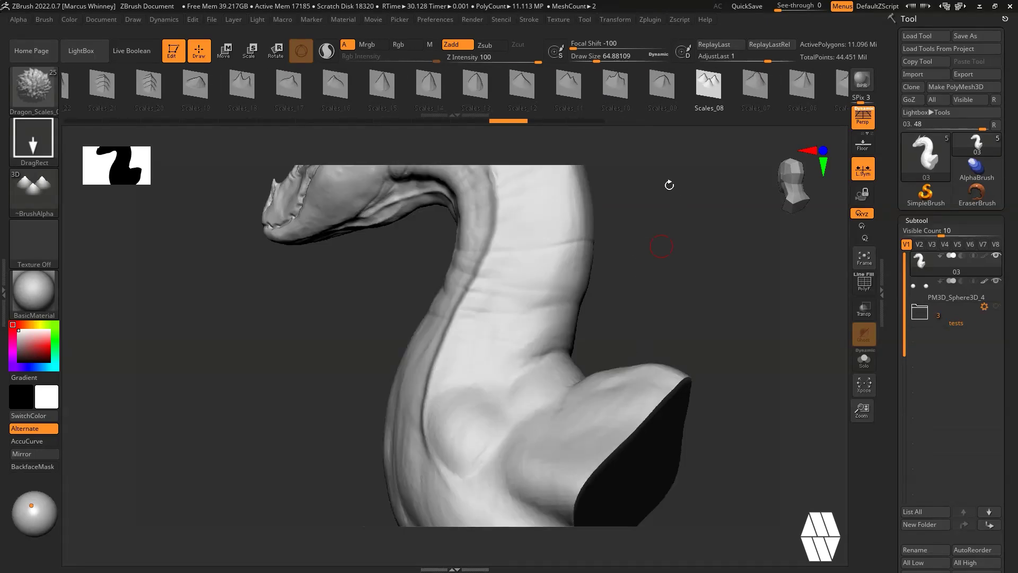
{"action": "left_click_drag", "start_coordinate": [461, 420], "coordinate": [512, 467]}
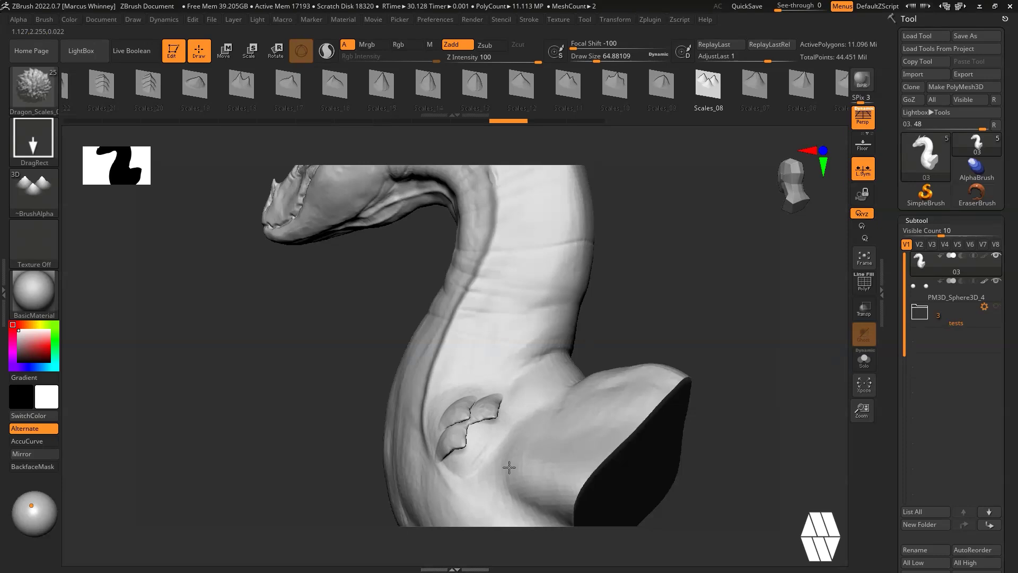
{"action": "left_click_drag", "start_coordinate": [655, 330], "coordinate": [686, 308]}
{"action": "left_click_drag", "start_coordinate": [444, 401], "coordinate": [486, 449]}
{"action": "left_click_drag", "start_coordinate": [445, 370], "coordinate": [450, 418]}
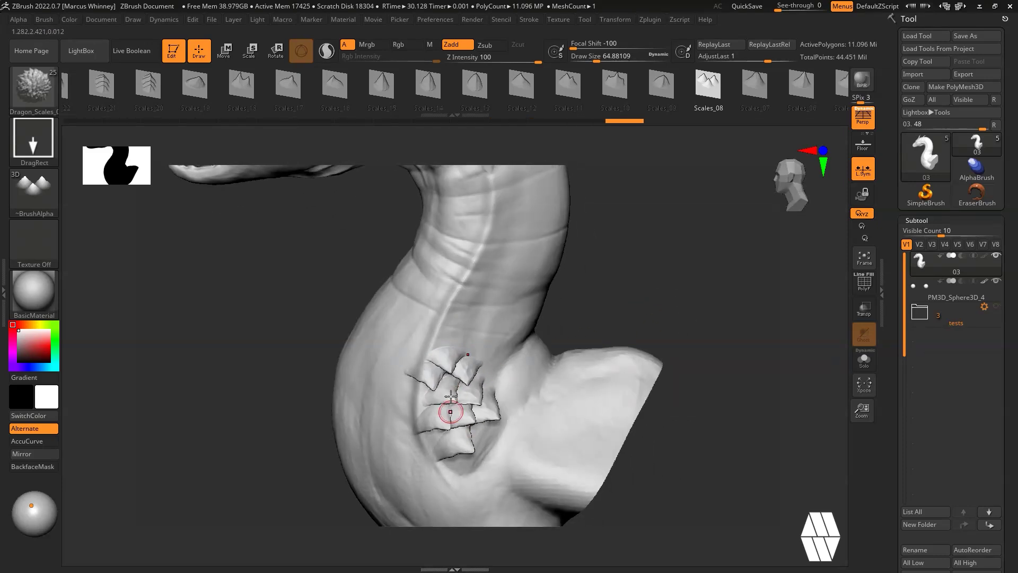
{"action": "mouse_move", "coordinate": [471, 343]}
{"action": "left_mouse_down"}
{"action": "mouse_move", "coordinate": [483, 327]}
{"action": "mouse_move", "coordinate": [455, 354]}
{"action": "mouse_move", "coordinate": [468, 331]}
{"action": "left_mouse_up"}
{"action": "left_click_drag", "start_coordinate": [484, 283], "coordinate": [475, 308]}
{"action": "left_click_drag", "start_coordinate": [628, 326], "coordinate": [691, 267], "text": "alt"}
{"action": "left_click_drag", "start_coordinate": [820, 265], "coordinate": [817, 278]}
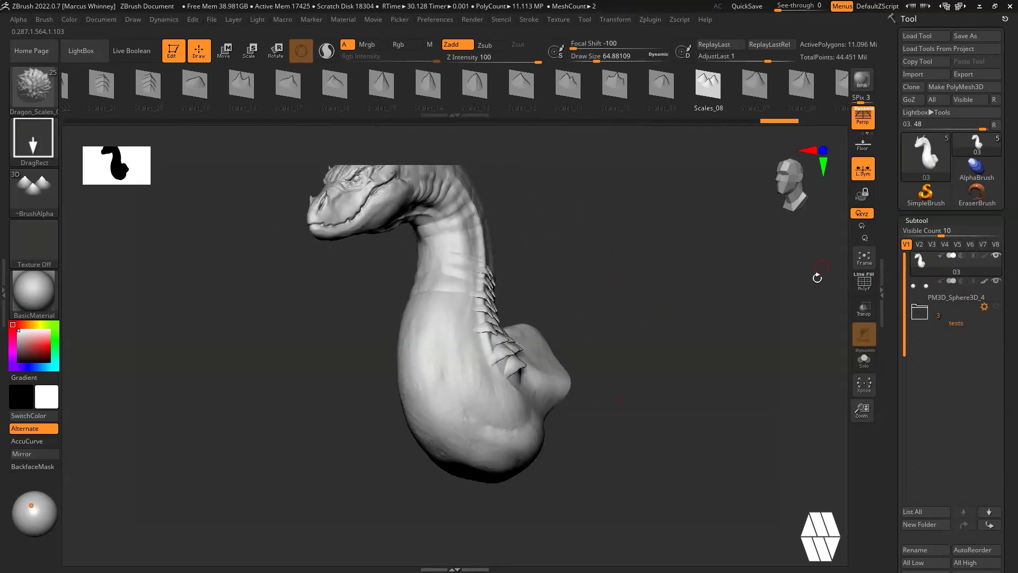
Undo all the Scales_08 scales stamped on the shoulder and neck.
{"action": "scroll", "coordinate": [933, 328], "scroll_direction": "down", "scroll_amount": 10}
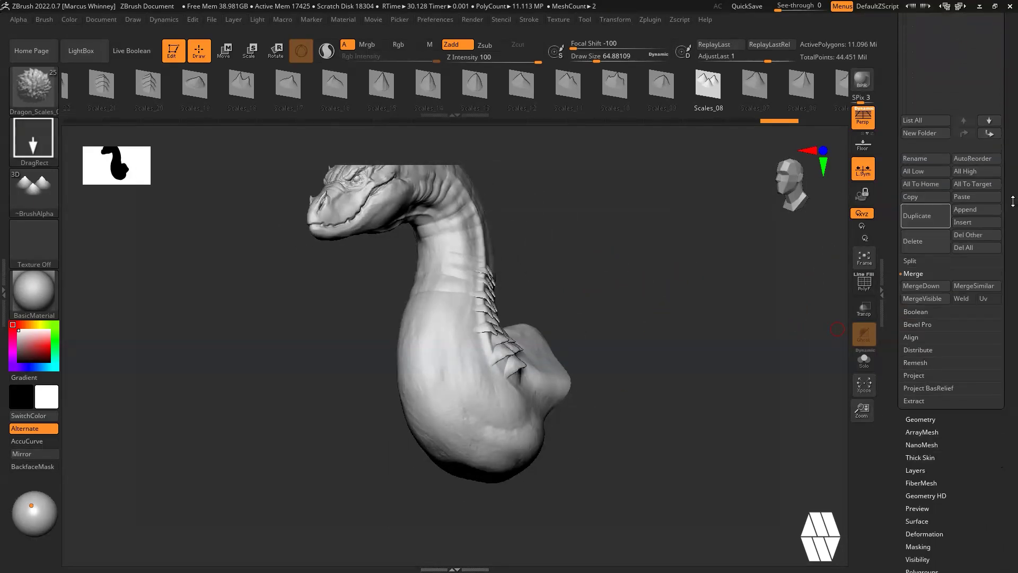
{"action": "key", "text": "ctrl"}
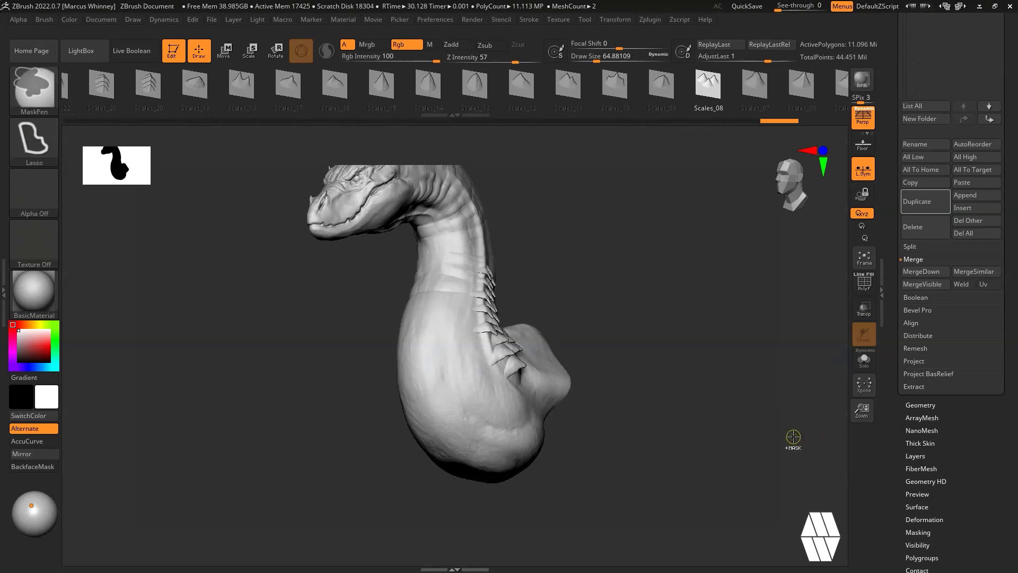
{"action": "key", "text": "ctrl+z"}
{"action": "key", "text": "ctrl+z"}
{"action": "key", "text": "ctrl+z"}
{"action": "key", "text": "ctrl+z"}
{"action": "key", "text": "ctrl+z"}
{"action": "key", "text": "ctrl+z"}
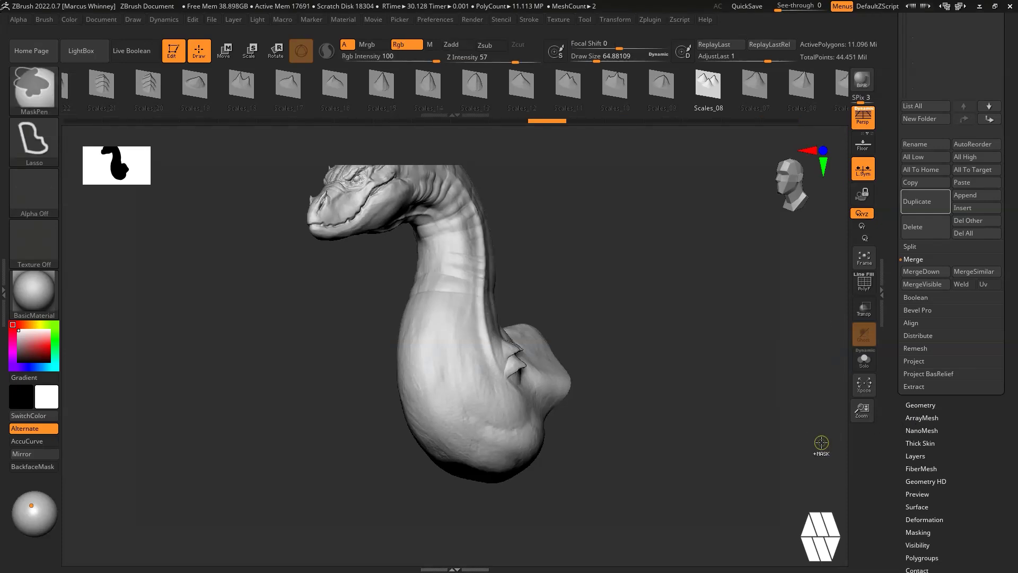
{"action": "key", "text": "ctrl+z"}
Add a new sculpting layer to the dragon mesh and keep it in record mode.
{"action": "left_click", "coordinate": [924, 455]}
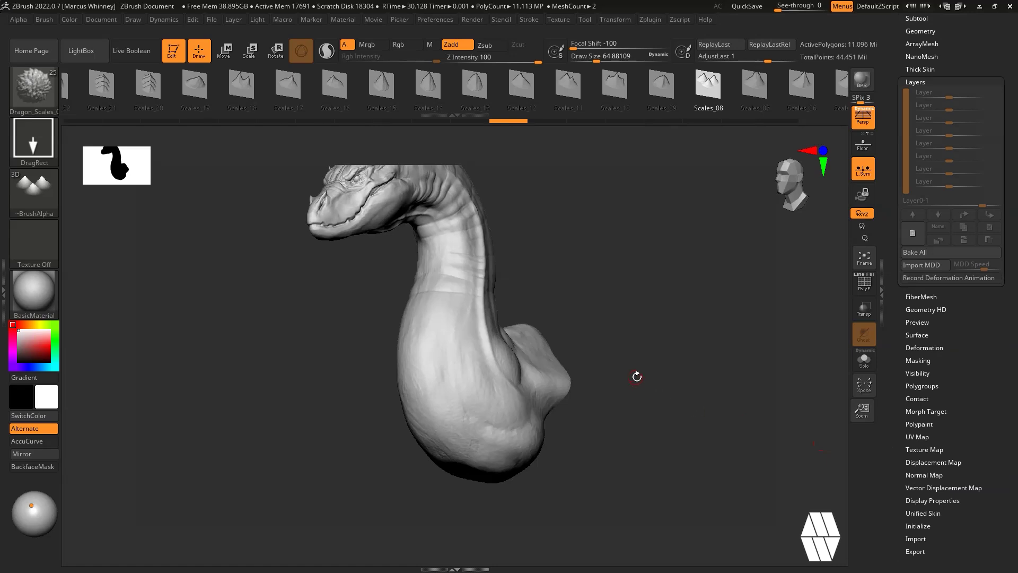
{"action": "left_click_drag", "start_coordinate": [637, 376], "coordinate": [662, 399]}
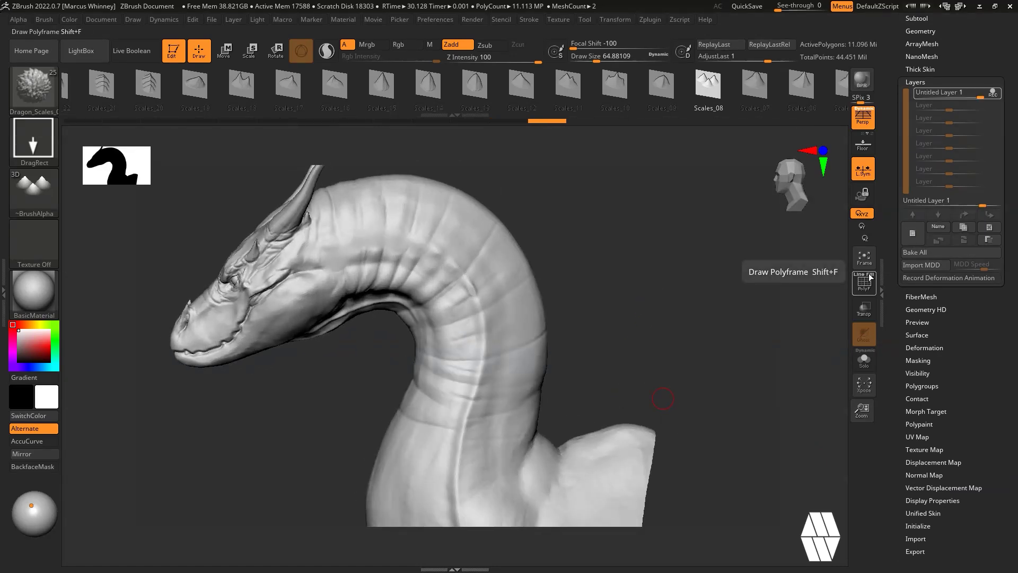
{"action": "left_click", "coordinate": [912, 237]}
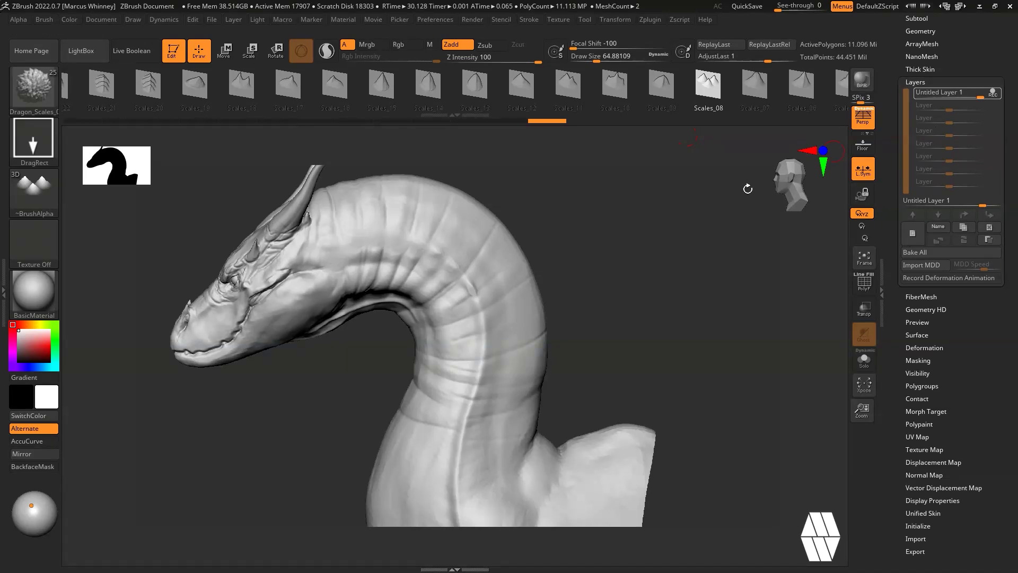
Stamp a patch of overlapping Scales_08 scales on the side of the neck behind the head.
{"action": "left_click_drag", "start_coordinate": [438, 252], "coordinate": [476, 280]}
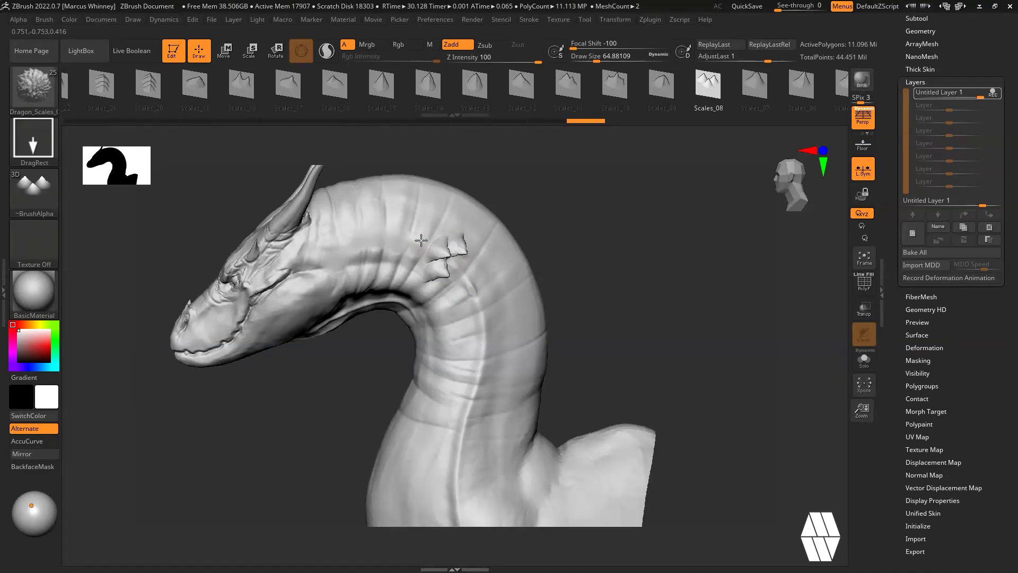
{"action": "mouse_move", "coordinate": [427, 242]}
{"action": "left_mouse_down"}
{"action": "mouse_move", "coordinate": [461, 257]}
{"action": "mouse_move", "coordinate": [426, 235]}
{"action": "mouse_move", "coordinate": [435, 243]}
{"action": "left_mouse_up"}
{"action": "mouse_move", "coordinate": [365, 236]}
{"action": "left_mouse_down"}
{"action": "mouse_move", "coordinate": [411, 240]}
{"action": "mouse_move", "coordinate": [356, 265]}
{"action": "left_mouse_up"}
{"action": "left_click_drag", "start_coordinate": [613, 262], "coordinate": [654, 254]}
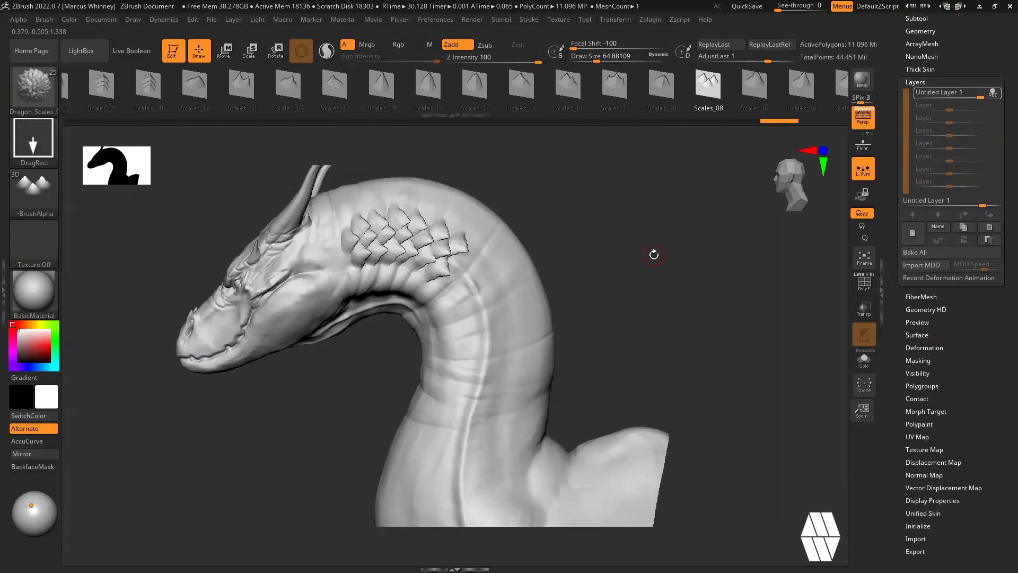
Stop recording the scales layer, try an intensity of 0.5, and set it to 0.6.
{"action": "left_click", "coordinate": [990, 95]}
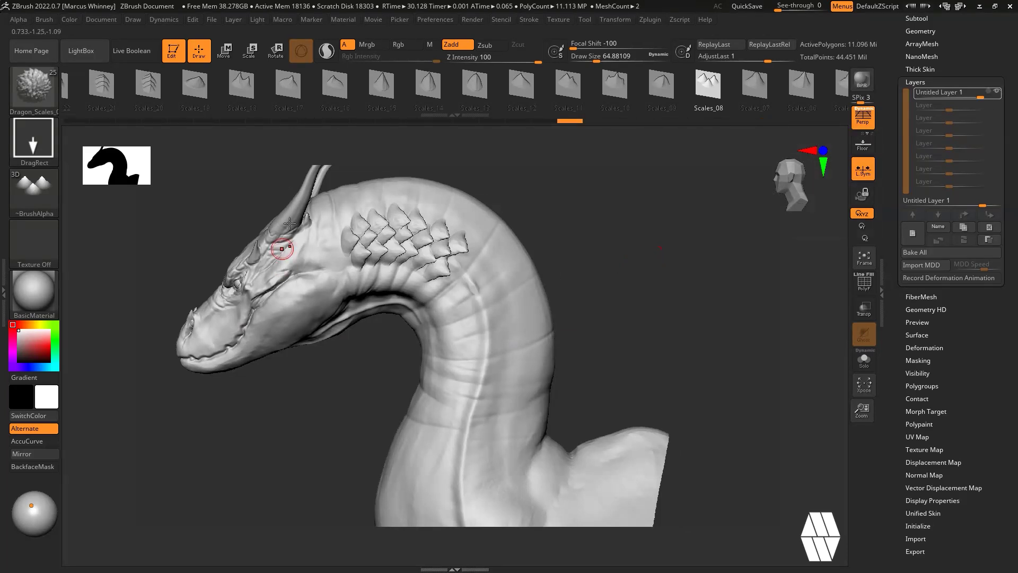
{"action": "left_click", "coordinate": [976, 98]}
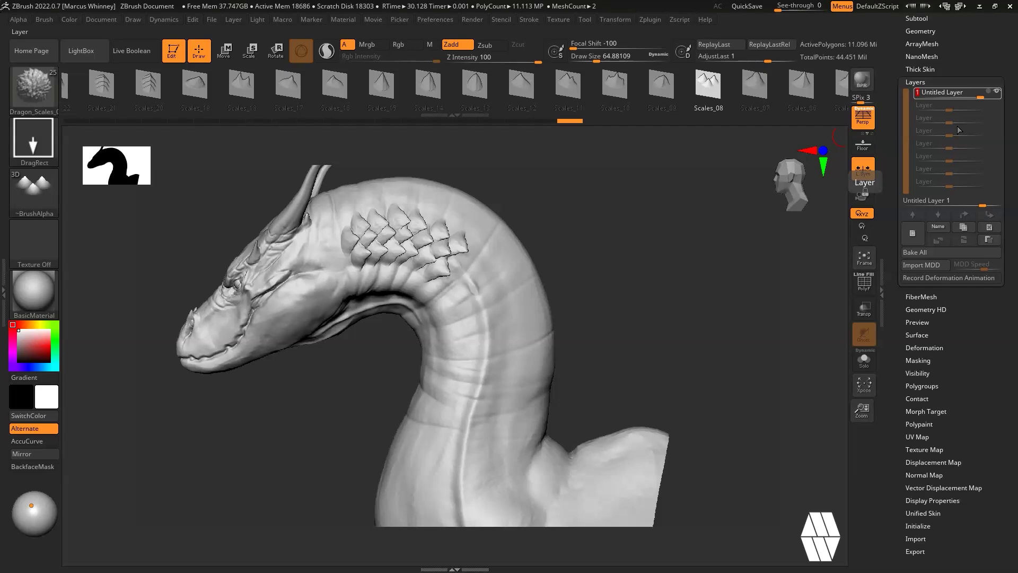
{"action": "type", "text": ".5"}
{"action": "key", "text": "Return"}
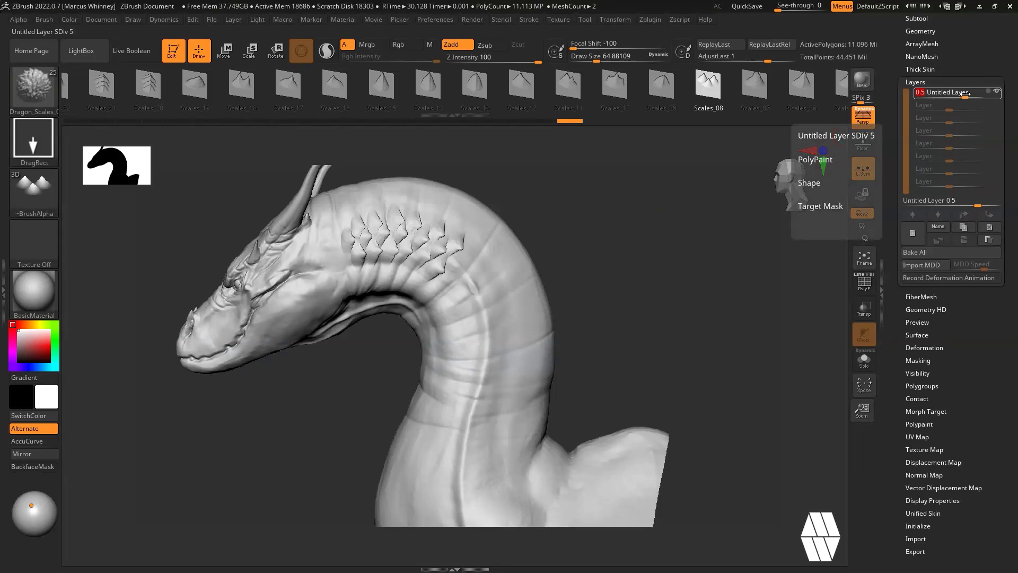
{"action": "left_click_drag", "start_coordinate": [969, 92], "coordinate": [966, 94]}
{"action": "left_click_drag", "start_coordinate": [966, 95], "coordinate": [968, 94]}
Bake the layer into the dragon mesh and inspect the neck scales from several angles.
{"action": "left_click_drag", "start_coordinate": [625, 240], "coordinate": [703, 228]}
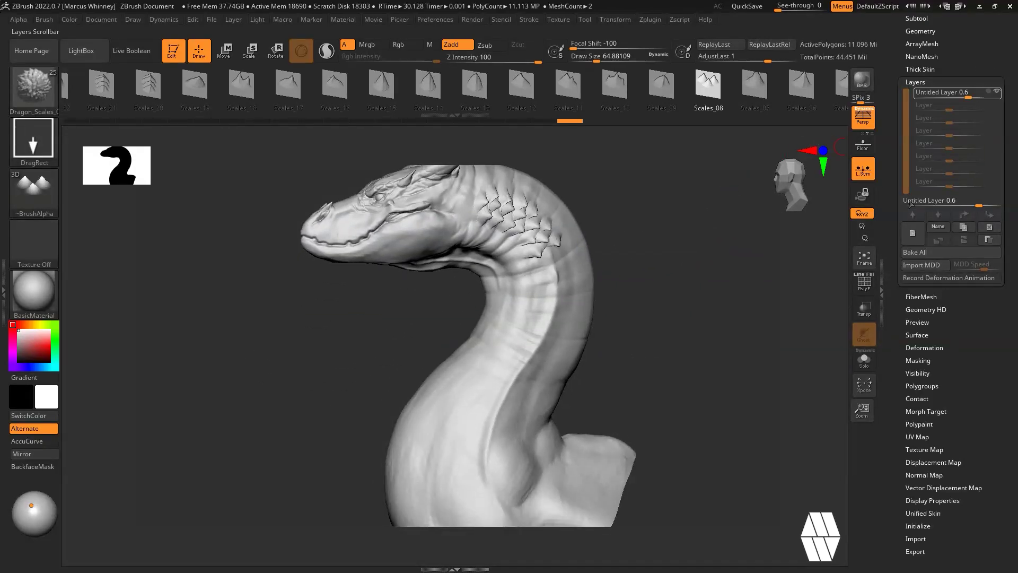
{"action": "left_click", "coordinate": [920, 253]}
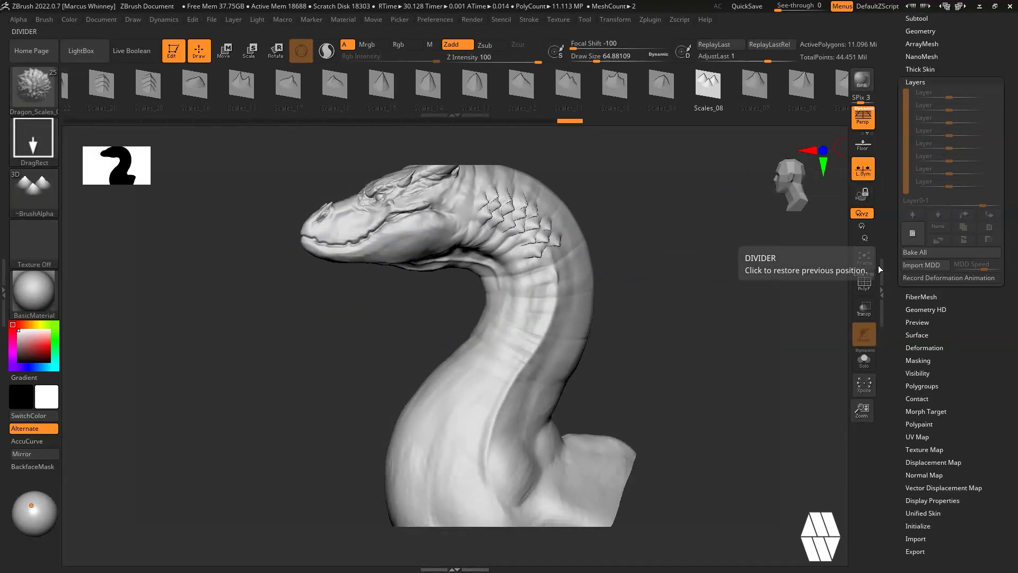
{"action": "left_click_drag", "start_coordinate": [675, 266], "coordinate": [660, 293]}
{"action": "left_click_drag", "start_coordinate": [786, 236], "coordinate": [540, 267]}
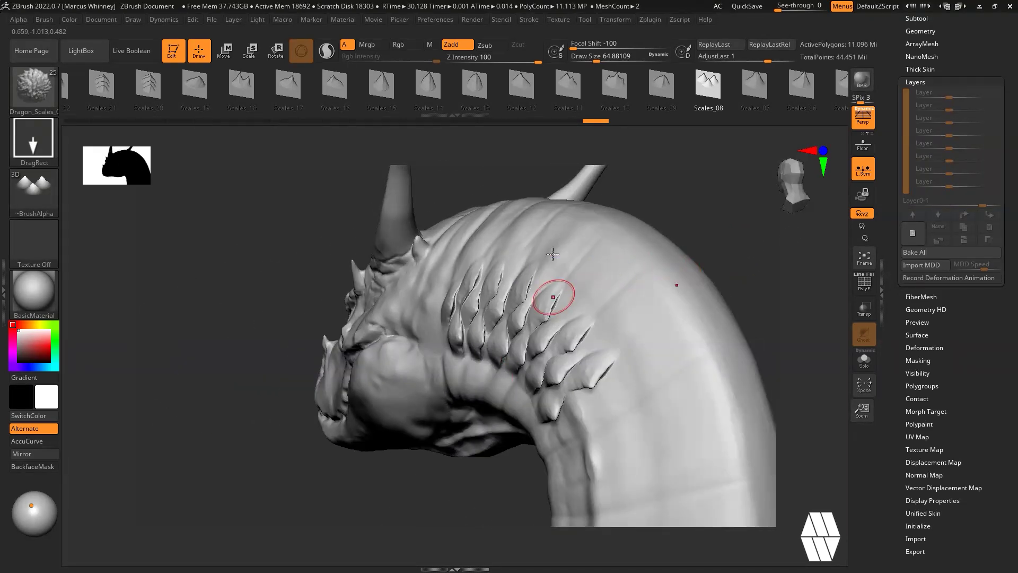
{"action": "left_click_drag", "start_coordinate": [758, 303], "coordinate": [721, 238]}
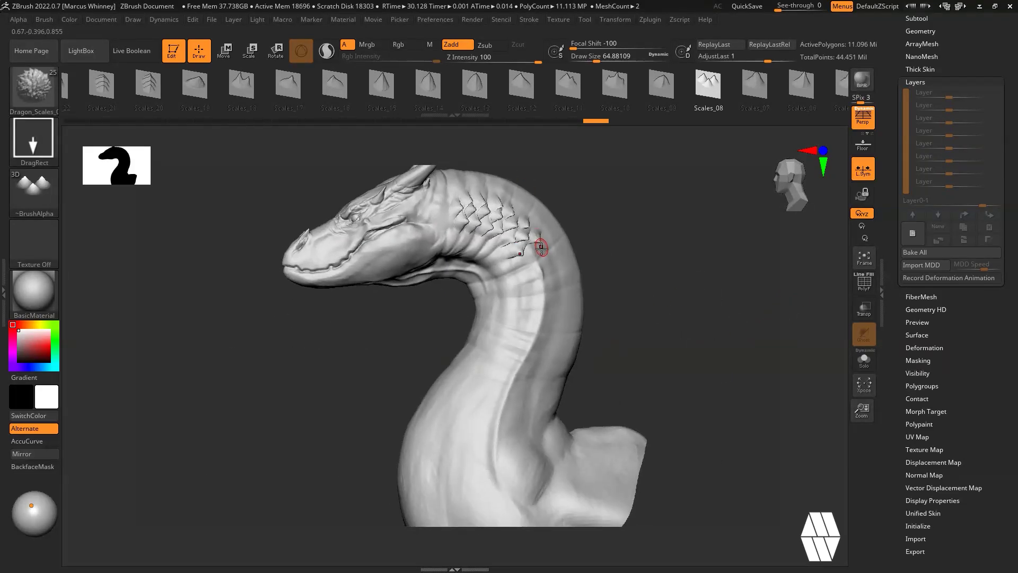
{"action": "left_click_drag", "start_coordinate": [541, 247], "coordinate": [542, 249]}
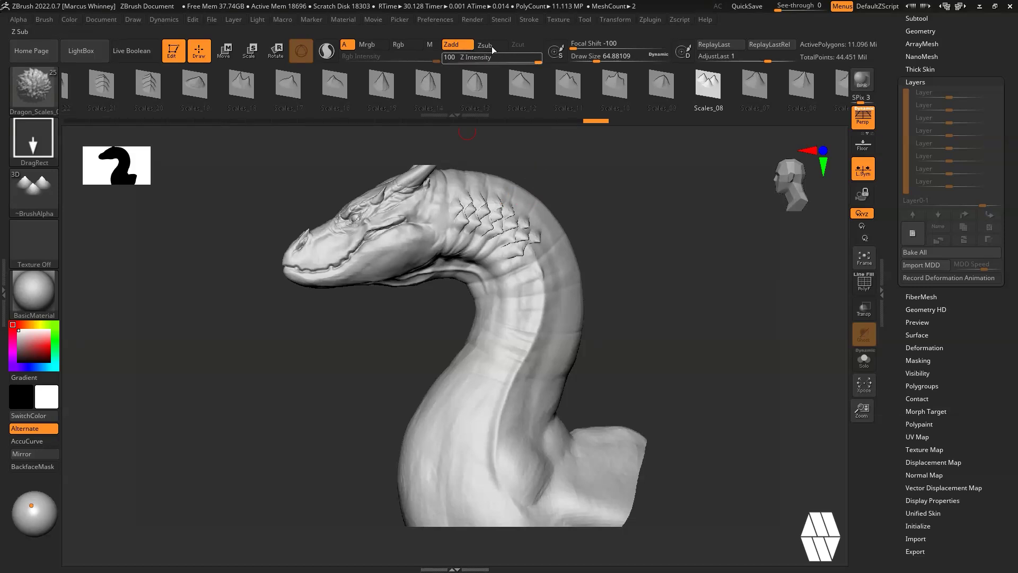
{"action": "left_click_drag", "start_coordinate": [666, 259], "coordinate": [656, 334]}
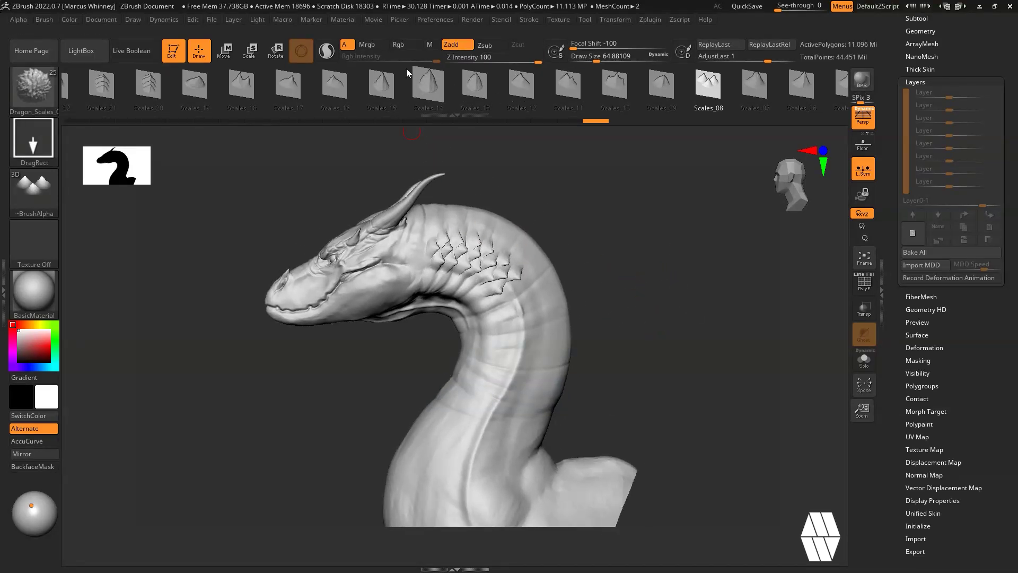
Try one Scales_16 scale on the side of the neck below the existing patch, and undo it.
{"action": "left_click", "coordinate": [335, 85]}
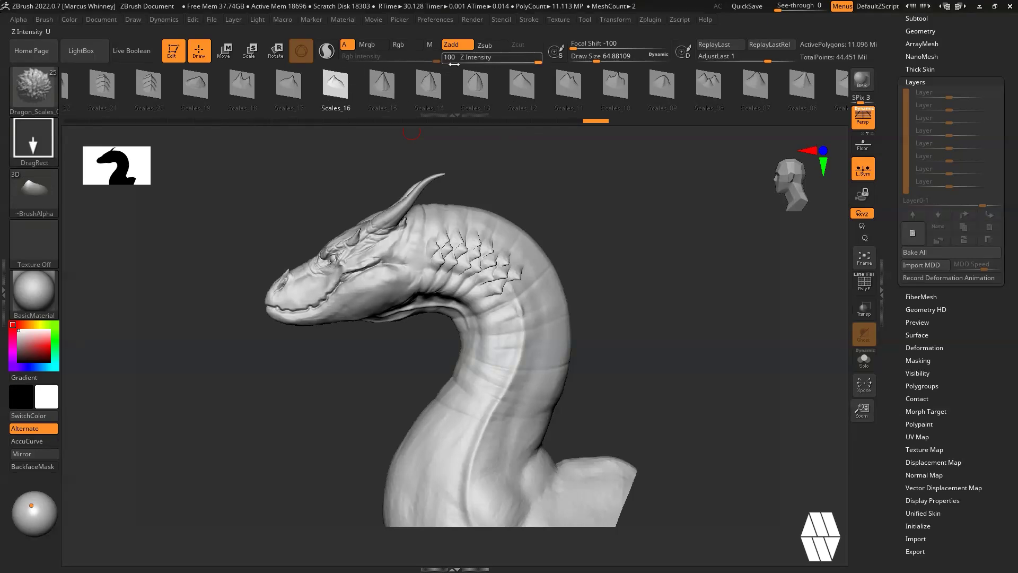
{"action": "left_click_drag", "start_coordinate": [633, 295], "coordinate": [629, 266], "text": "alt"}
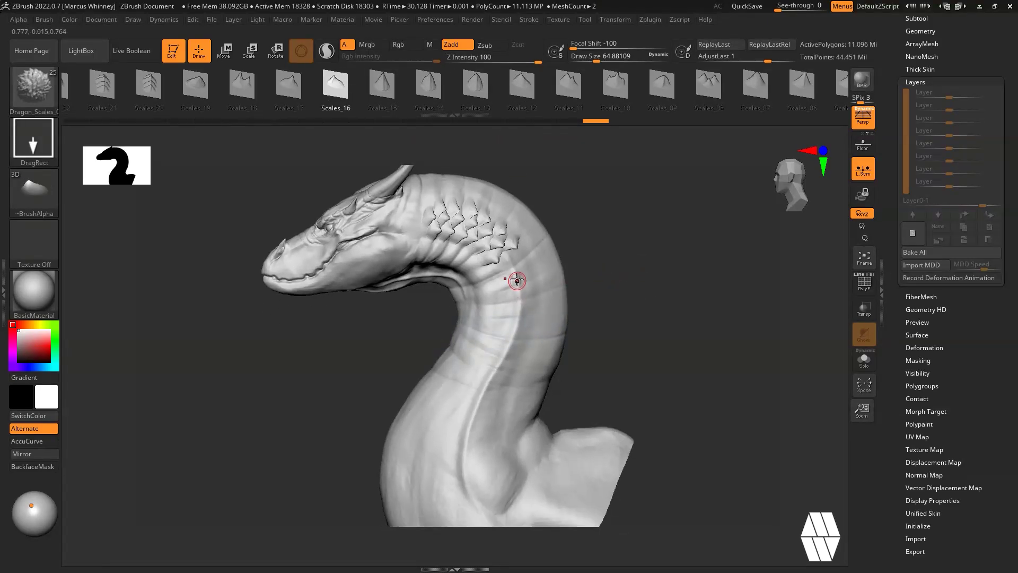
{"action": "left_click_drag", "start_coordinate": [534, 321], "coordinate": [533, 317]}
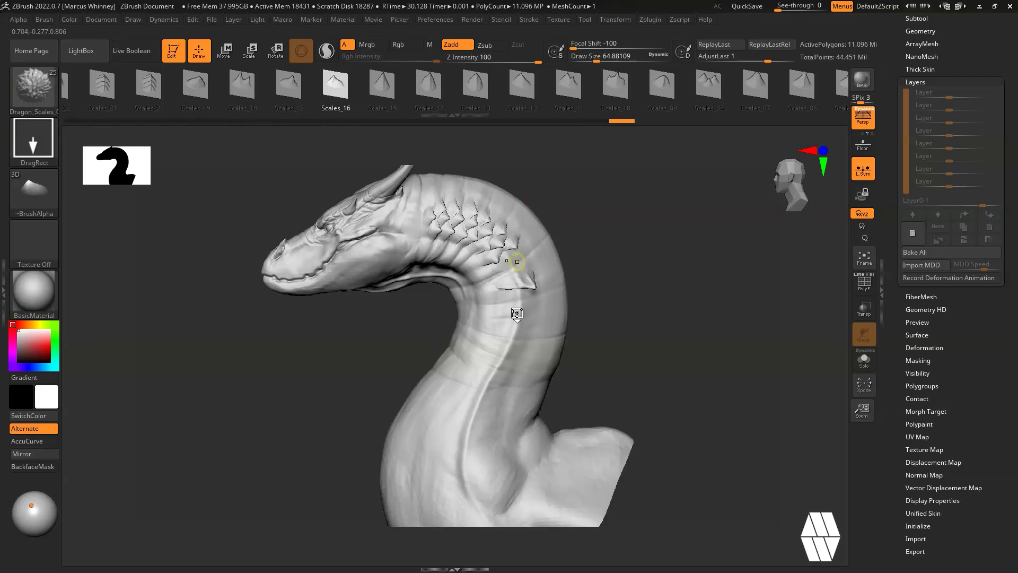
{"action": "key", "text": "ctrl+z"}
Set the Z Intensity to 80 and stamp overlapping Scales_16 scales down the side of the neck below the patch.
{"action": "left_click_drag", "start_coordinate": [532, 55], "coordinate": [529, 56]}
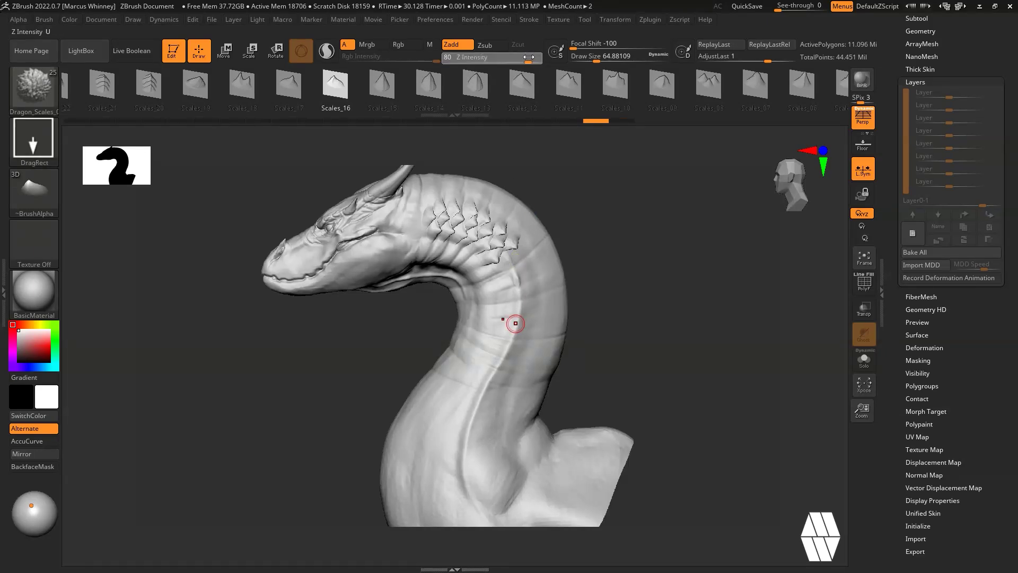
{"action": "left_click_drag", "start_coordinate": [519, 350], "coordinate": [520, 324]}
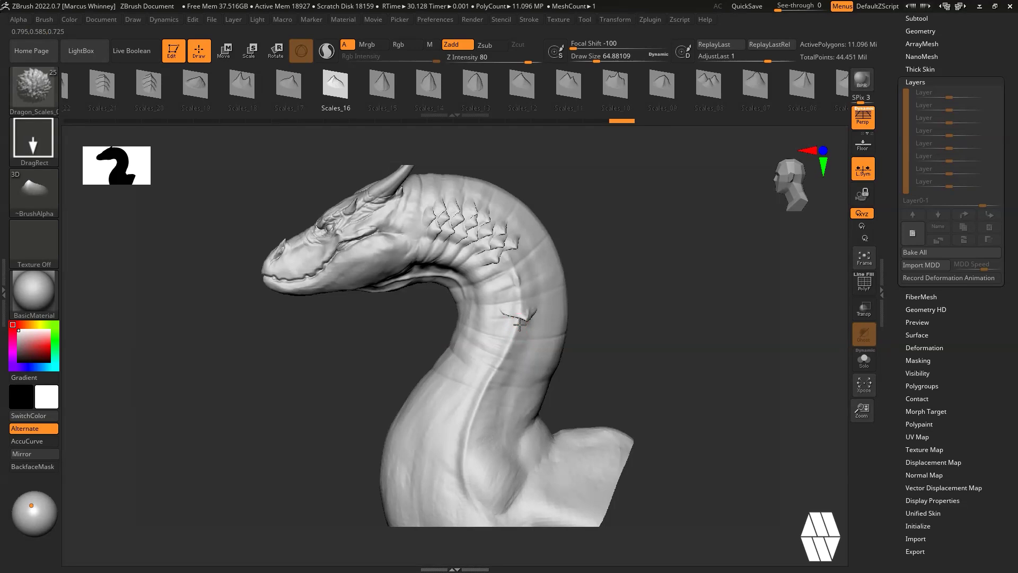
{"action": "mouse_move", "coordinate": [530, 289]}
{"action": "left_mouse_down"}
{"action": "mouse_move", "coordinate": [513, 285]}
{"action": "mouse_move", "coordinate": [508, 270]}
{"action": "left_mouse_up"}
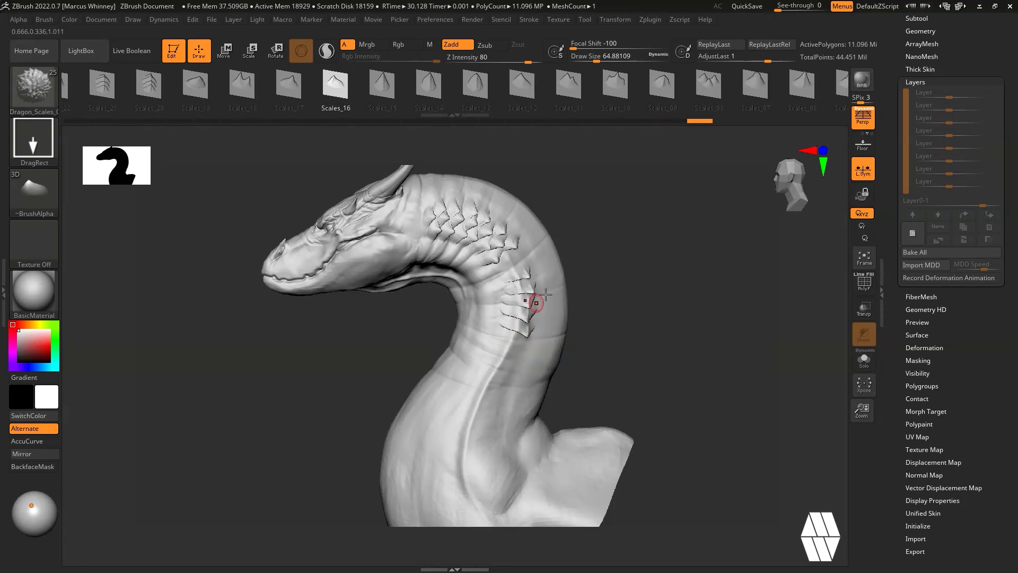
{"action": "left_click_drag", "start_coordinate": [665, 286], "coordinate": [618, 279]}
Undo all the Scales_16 scales stamped below the neck patch.
{"action": "key", "text": "ctrl+z"}
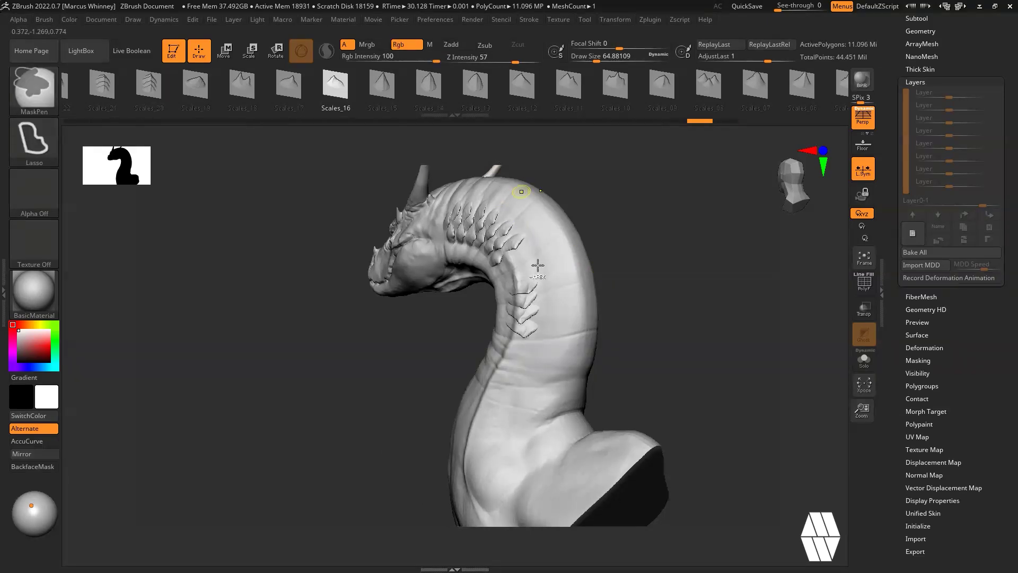
{"action": "key", "text": "ctrl+z"}
{"action": "key", "text": "ctrl+z"}
{"action": "key", "text": "ctrl+z"}
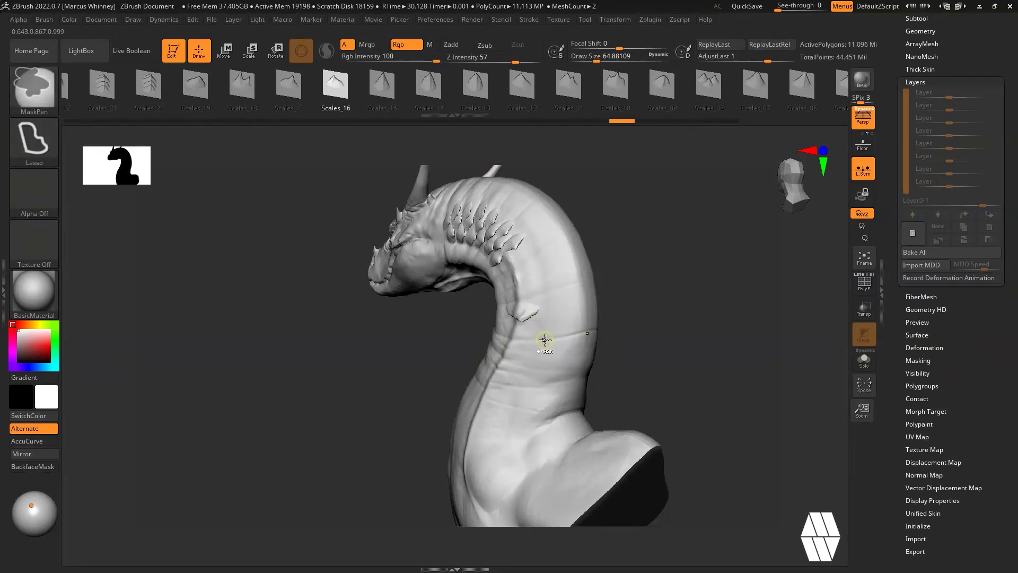
{"action": "key", "text": "ctrl+z"}
Switch to the other Dragon_Scales brush, browse its shapes, and choose Scales_18.
{"action": "mouse_move", "coordinate": [660, 315]}
{"action": "left_mouse_down"}
{"action": "mouse_move", "coordinate": [689, 298]}
{"action": "mouse_move", "coordinate": [654, 336]}
{"action": "mouse_move", "coordinate": [686, 407]}
{"action": "mouse_move", "coordinate": [653, 347]}
{"action": "mouse_move", "coordinate": [716, 363]}
{"action": "mouse_move", "coordinate": [653, 349]}
{"action": "left_mouse_up"}
{"action": "left_click", "coordinate": [34, 86]}
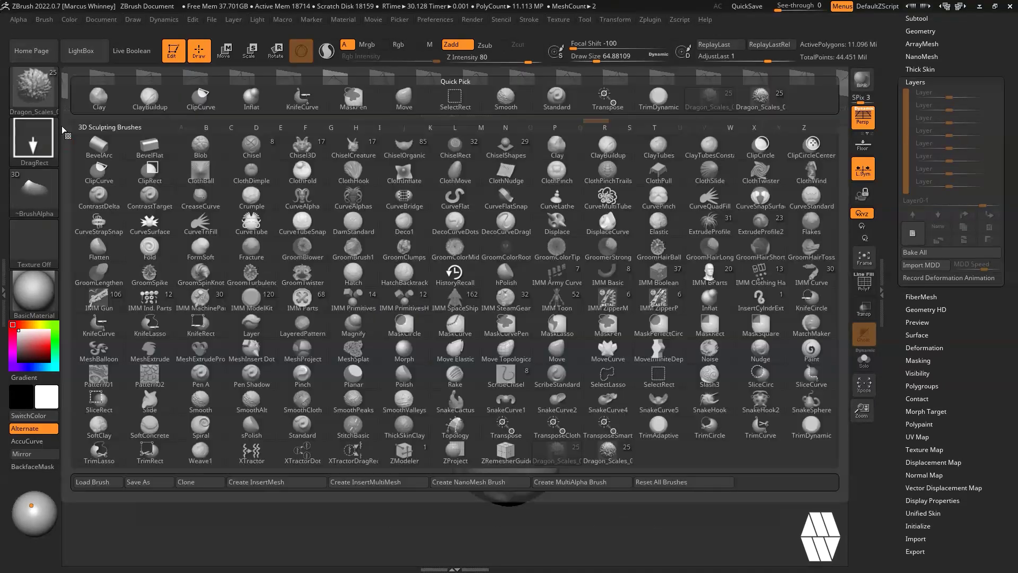
{"action": "left_click", "coordinate": [770, 98]}
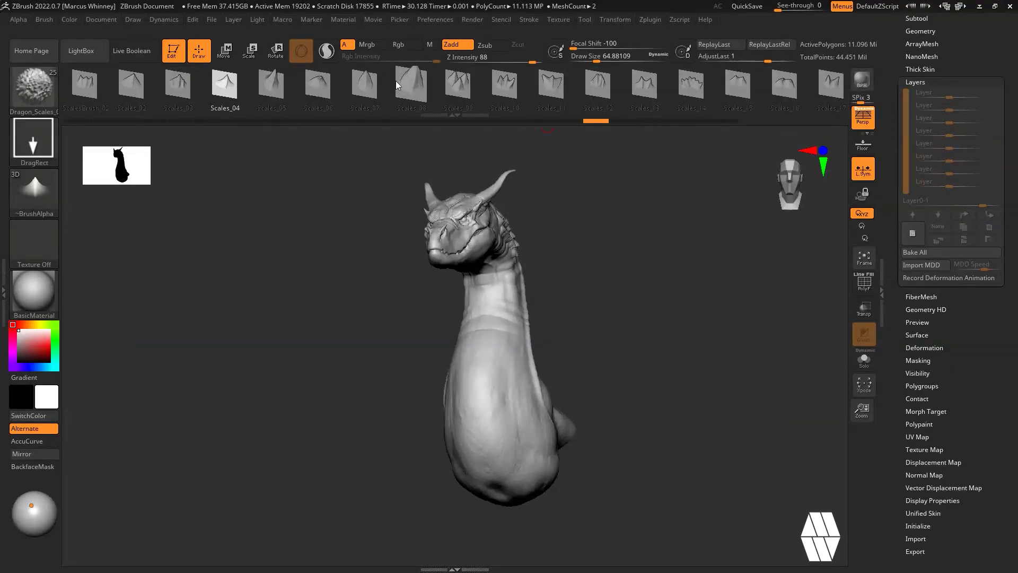
{"action": "mouse_move", "coordinate": [411, 87]}
{"action": "left_mouse_down"}
{"action": "mouse_move", "coordinate": [552, 76]}
{"action": "mouse_move", "coordinate": [236, 92]}
{"action": "left_mouse_up"}
{"action": "scroll", "coordinate": [244, 91], "scroll_direction": "down", "scroll_amount": 2}
{"action": "left_click", "coordinate": [393, 86]}
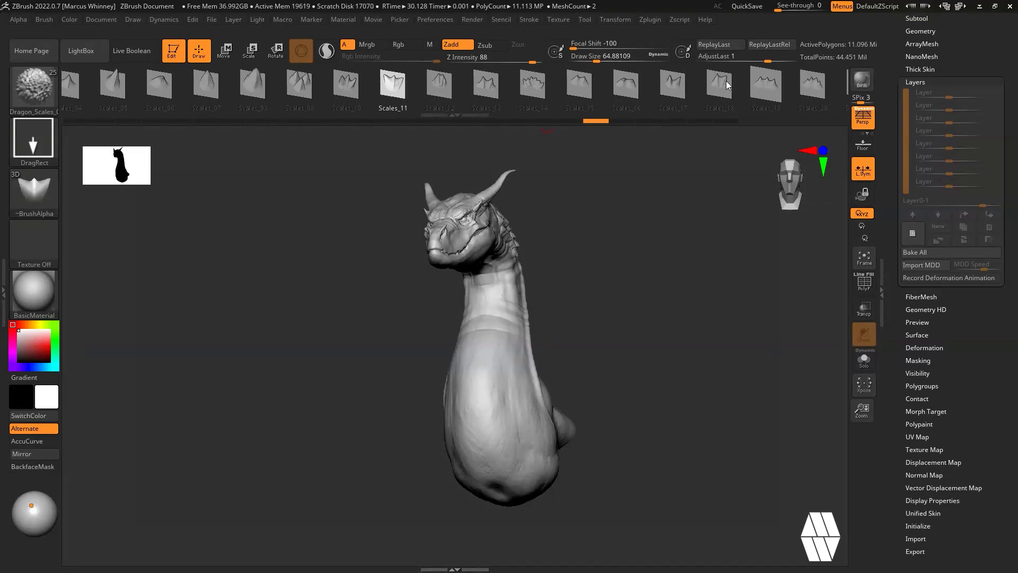
{"action": "left_click", "coordinate": [719, 85]}
Set the Z Intensity to 100 for stamping Scales_18 on the back of the neck.
{"action": "left_click_drag", "start_coordinate": [601, 295], "coordinate": [582, 345]}
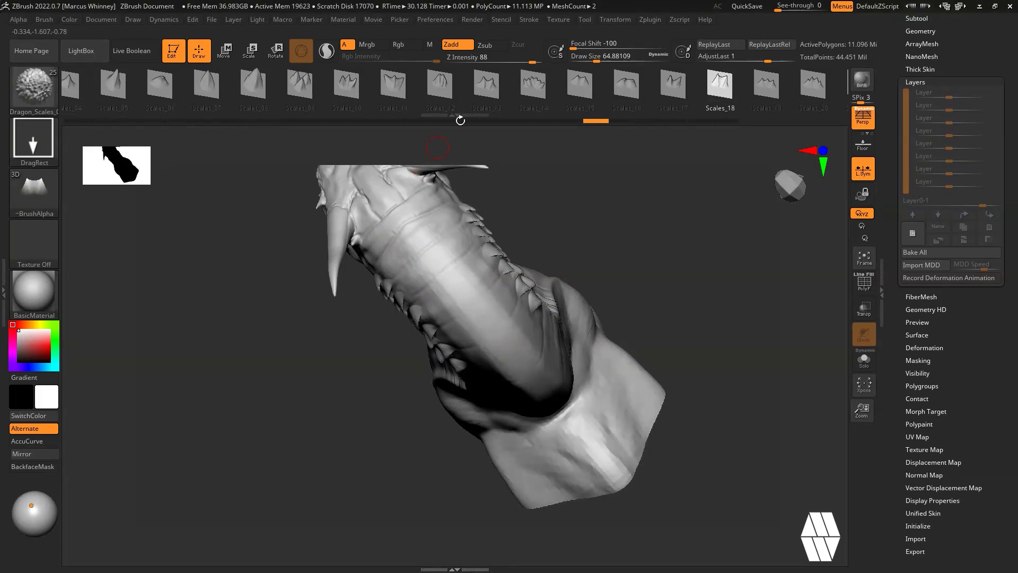
{"action": "left_click_drag", "start_coordinate": [532, 62], "coordinate": [546, 62]}
{"action": "left_click_drag", "start_coordinate": [578, 164], "coordinate": [598, 204]}
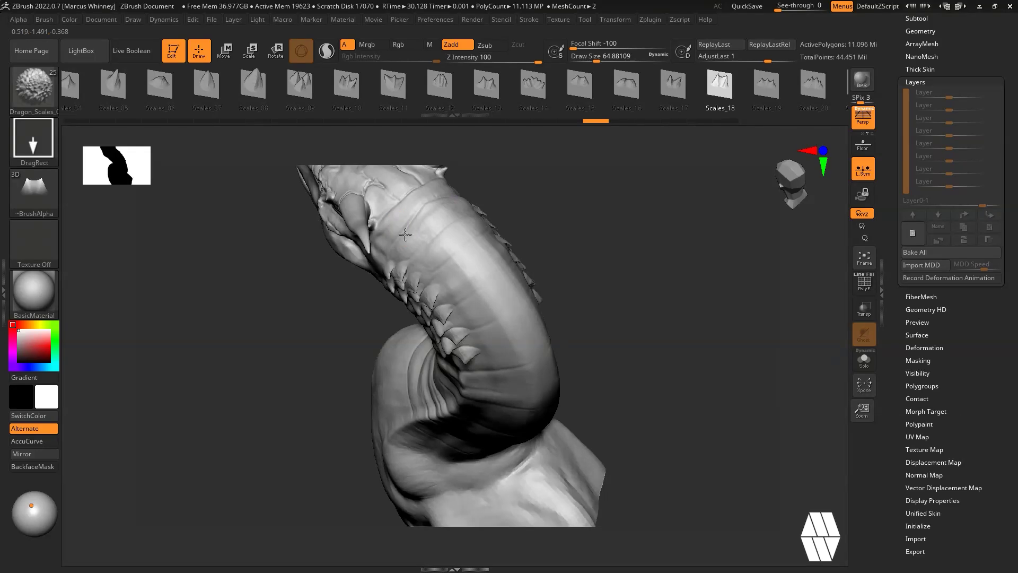
Try stamping a Scales_18 scale on the nape right behind the horns, and undo it.
{"action": "left_click_drag", "start_coordinate": [405, 234], "coordinate": [440, 259]}
{"action": "left_click_drag", "start_coordinate": [560, 239], "coordinate": [450, 214]}
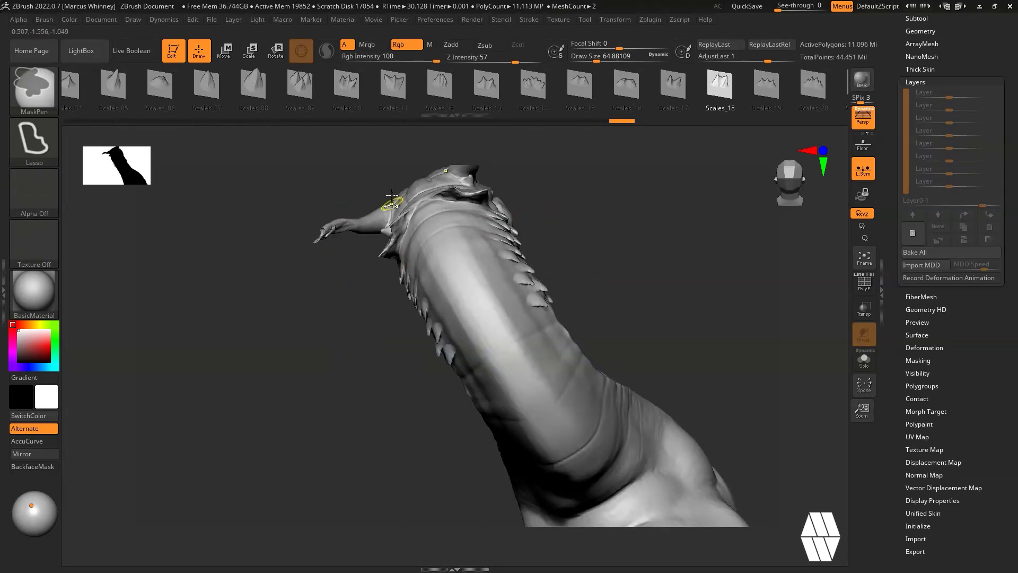
{"action": "left_click_drag", "start_coordinate": [417, 274], "coordinate": [448, 282]}
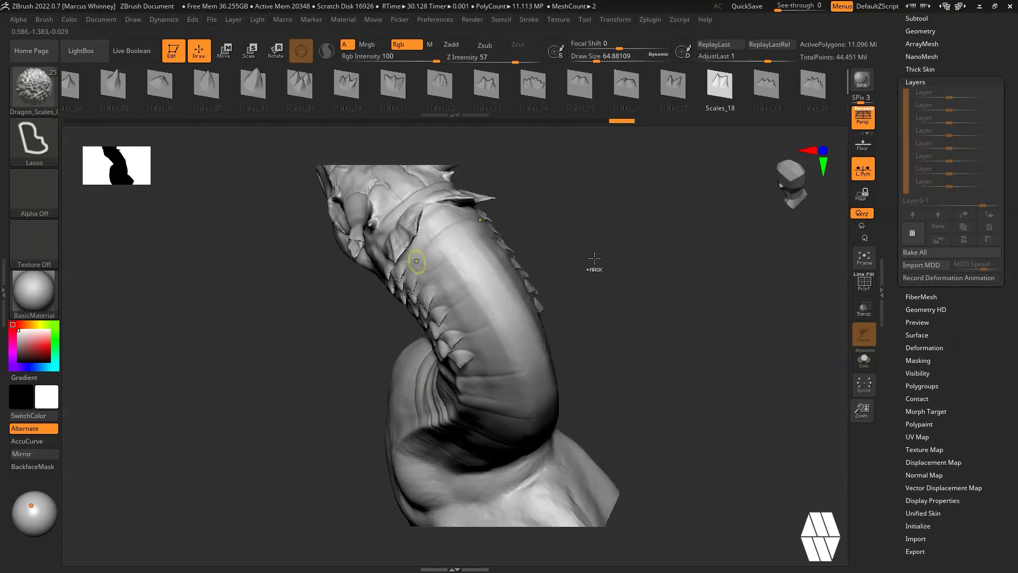
{"action": "key", "text": "ctrl+z"}
Mask the dragon's horns with the MaskPen lasso to protect them from the scale stamps.
{"action": "mouse_move", "coordinate": [545, 210]}
{"action": "left_mouse_down"}
{"action": "mouse_move", "coordinate": [552, 223]}
{"action": "mouse_move", "coordinate": [366, 186]}
{"action": "left_mouse_up"}
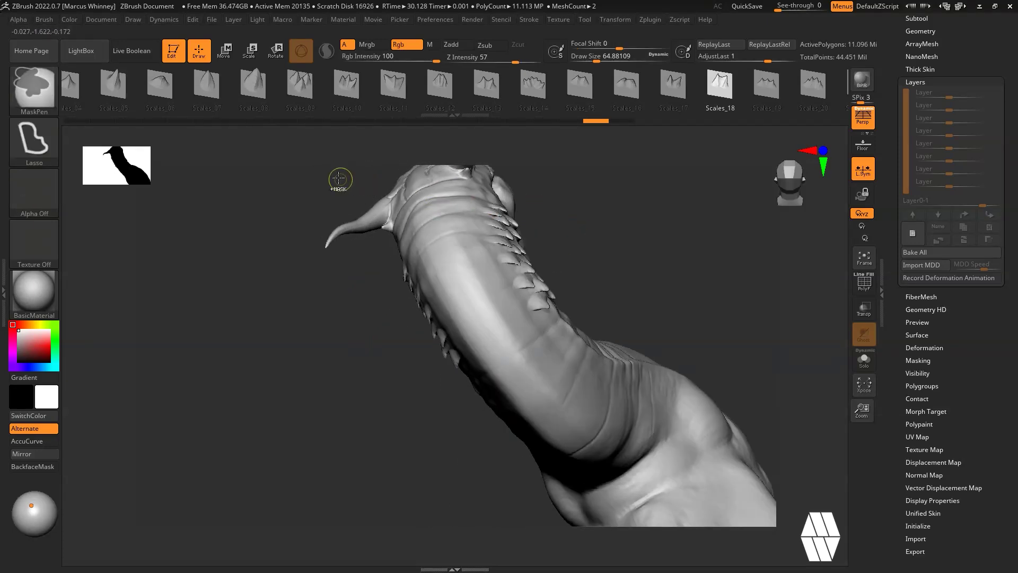
{"action": "mouse_move", "coordinate": [380, 219]}
{"action": "left_mouse_down", "text": "ctrl"}
{"action": "mouse_move", "coordinate": [289, 295]}
{"action": "mouse_move", "coordinate": [268, 223]}
{"action": "left_mouse_up", "text": "ctrl"}
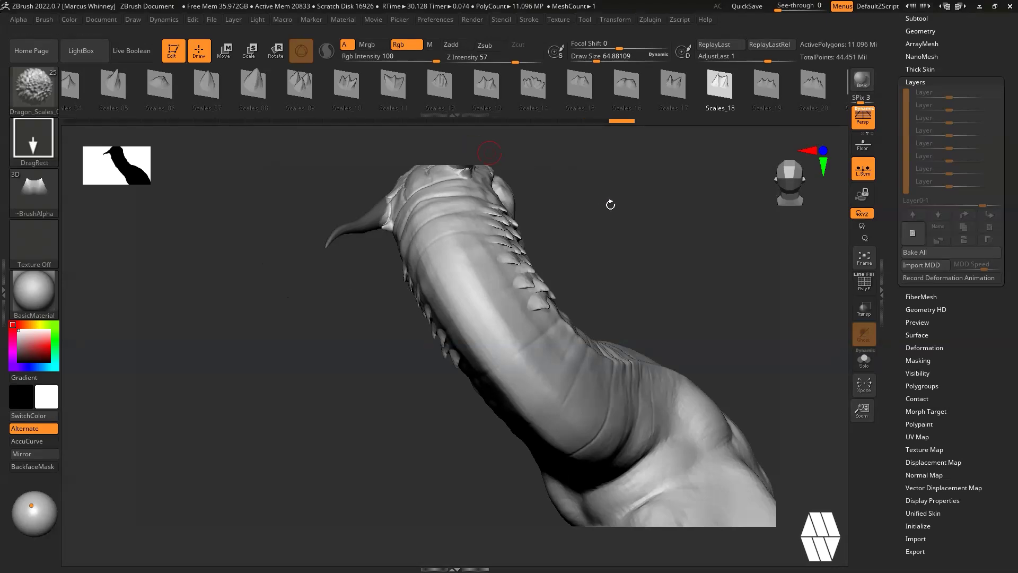
{"action": "mouse_move", "coordinate": [608, 205]}
{"action": "left_mouse_down"}
{"action": "mouse_move", "coordinate": [652, 243]}
{"action": "mouse_move", "coordinate": [602, 265]}
{"action": "mouse_move", "coordinate": [455, 209]}
{"action": "left_mouse_up"}
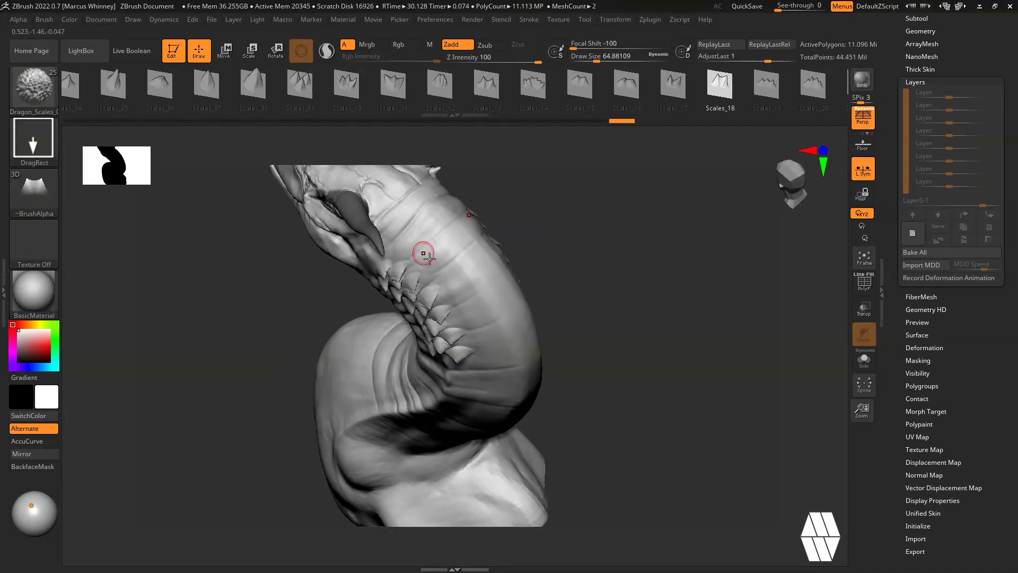
{"action": "left_click_drag", "start_coordinate": [281, 239], "coordinate": [434, 220]}
{"action": "left_click_drag", "start_coordinate": [388, 259], "coordinate": [272, 274], "text": "ctrl"}
{"action": "left_click", "coordinate": [34, 142]}
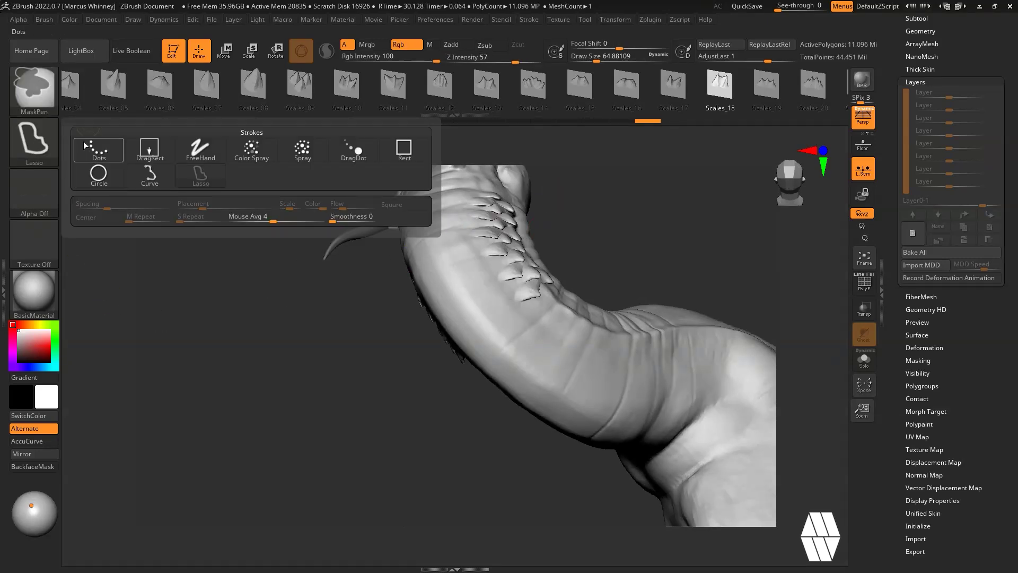
{"action": "left_click", "coordinate": [40, 151]}
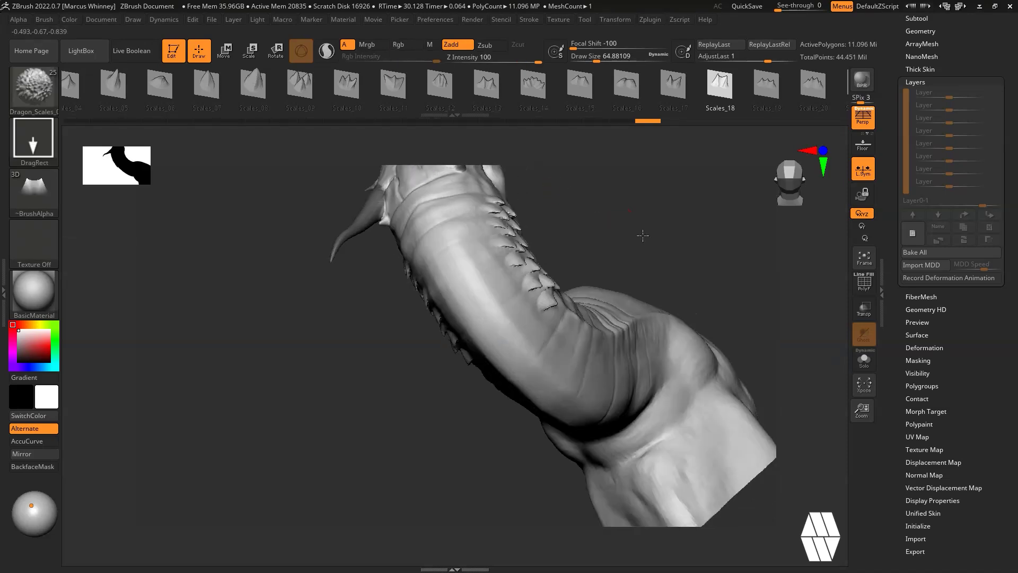
Stamp overlapping Scales_18 scales over the nape, behind the cheek and along the upper side of the neck.
{"action": "mouse_move", "coordinate": [643, 233]}
{"action": "left_mouse_down"}
{"action": "mouse_move", "coordinate": [595, 246]}
{"action": "mouse_move", "coordinate": [415, 239]}
{"action": "mouse_move", "coordinate": [480, 370]}
{"action": "left_mouse_up"}
{"action": "left_click_drag", "start_coordinate": [653, 347], "coordinate": [652, 289]}
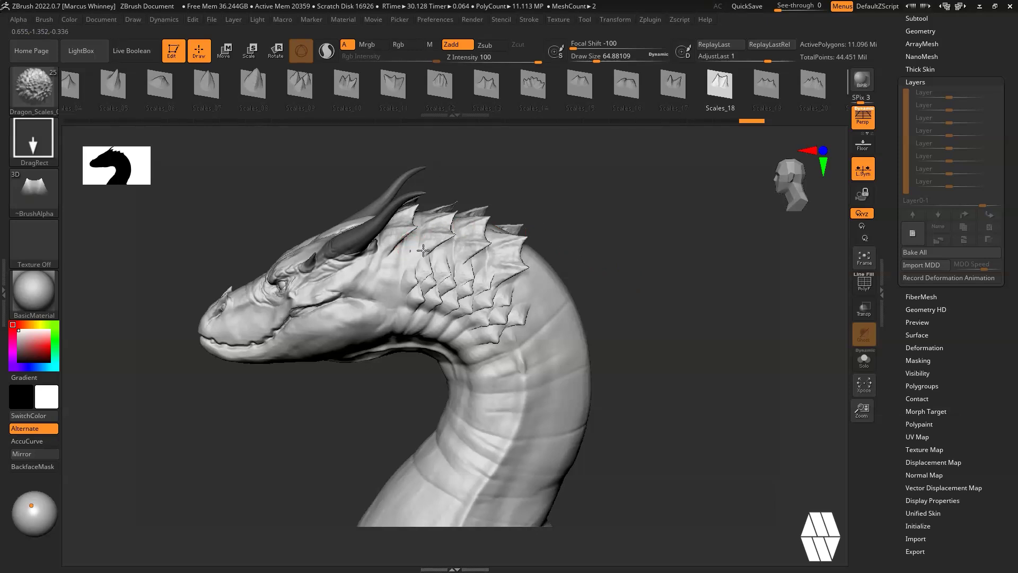
{"action": "mouse_move", "coordinate": [446, 257]}
{"action": "left_mouse_down"}
{"action": "mouse_move", "coordinate": [427, 266]}
{"action": "mouse_move", "coordinate": [412, 253]}
{"action": "mouse_move", "coordinate": [397, 284]}
{"action": "mouse_move", "coordinate": [409, 295]}
{"action": "mouse_move", "coordinate": [401, 285]}
{"action": "left_mouse_up"}
{"action": "key", "text": "ctrl+z"}
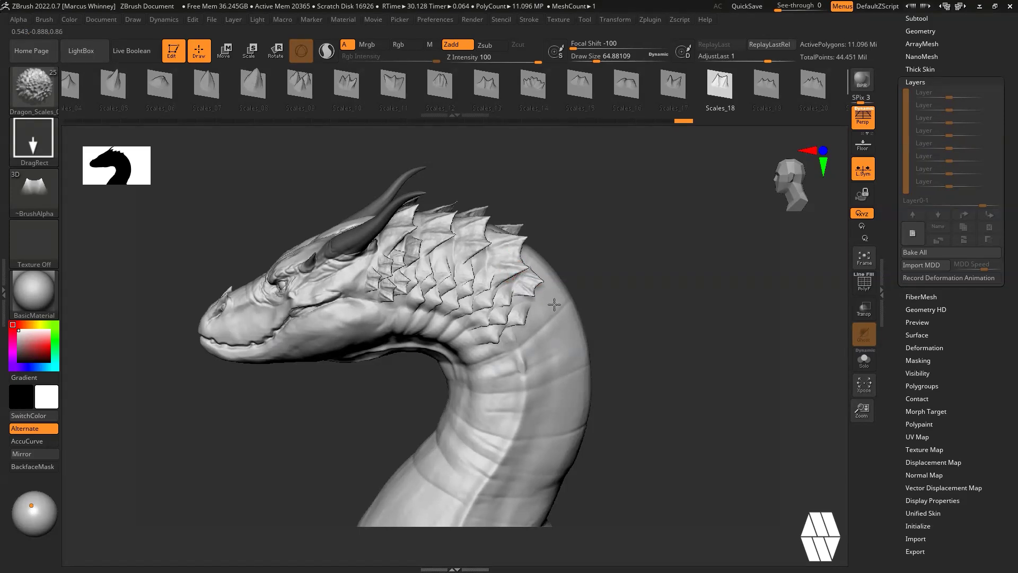
{"action": "left_click_drag", "start_coordinate": [554, 304], "coordinate": [539, 295]}
Stamp a row of Scales_18 scales over the crown of the head, between the horns toward the forehead.
{"action": "left_click_drag", "start_coordinate": [631, 330], "coordinate": [663, 298], "text": "alt"}
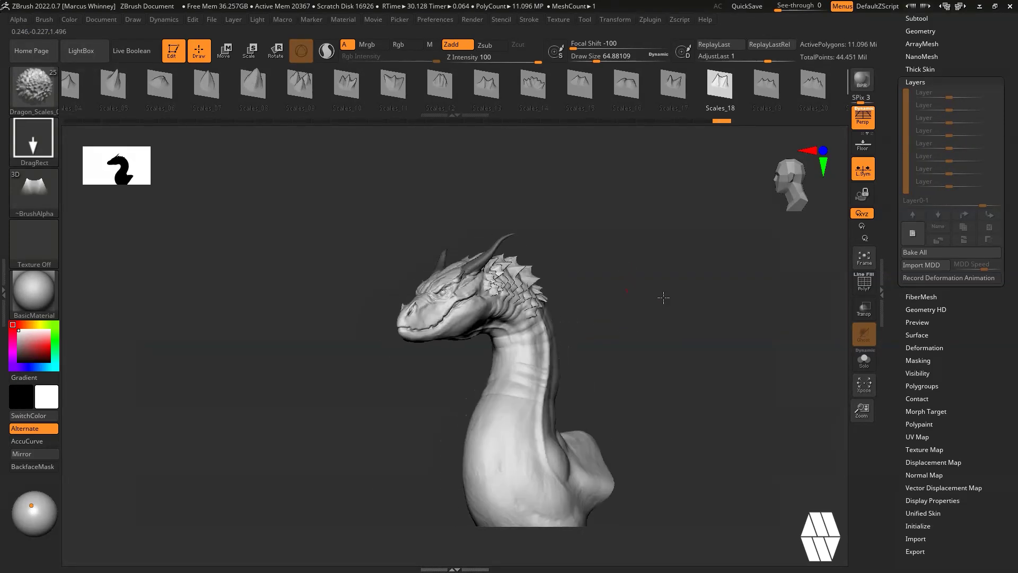
{"action": "left_click_drag", "start_coordinate": [672, 407], "coordinate": [651, 356], "text": "alt"}
{"action": "right_click_drag", "start_coordinate": [651, 356], "coordinate": [689, 354]}
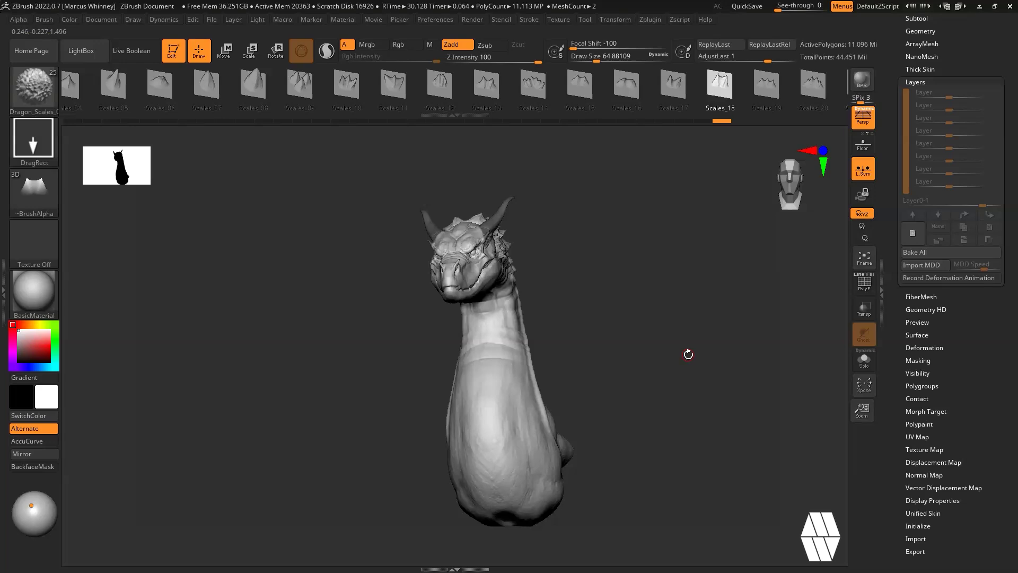
{"action": "left_click_drag", "start_coordinate": [636, 333], "coordinate": [541, 291]}
{"action": "mouse_move", "coordinate": [453, 357]}
{"action": "left_mouse_down"}
{"action": "mouse_move", "coordinate": [446, 371]}
{"action": "mouse_move", "coordinate": [435, 319]}
{"action": "left_mouse_up"}
{"action": "left_click_drag", "start_coordinate": [419, 393], "coordinate": [427, 347]}
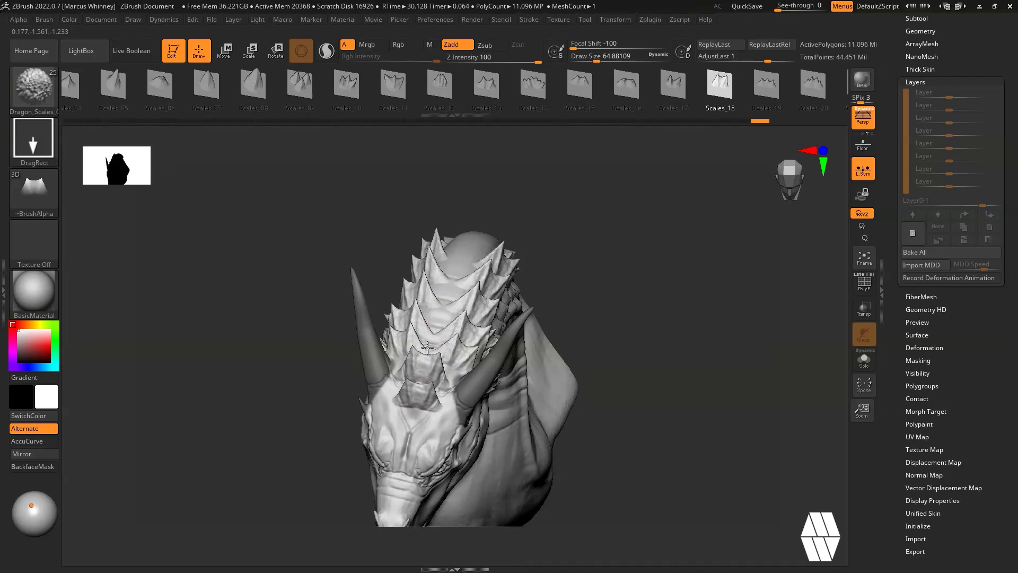
{"action": "left_click_drag", "start_coordinate": [411, 425], "coordinate": [430, 363]}
{"action": "mouse_move", "coordinate": [589, 362]}
{"action": "left_mouse_down"}
{"action": "mouse_move", "coordinate": [625, 394]}
{"action": "mouse_move", "coordinate": [646, 318]}
{"action": "mouse_move", "coordinate": [643, 334]}
{"action": "mouse_move", "coordinate": [604, 316]}
{"action": "mouse_move", "coordinate": [654, 287]}
{"action": "mouse_move", "coordinate": [645, 320]}
{"action": "left_mouse_up"}
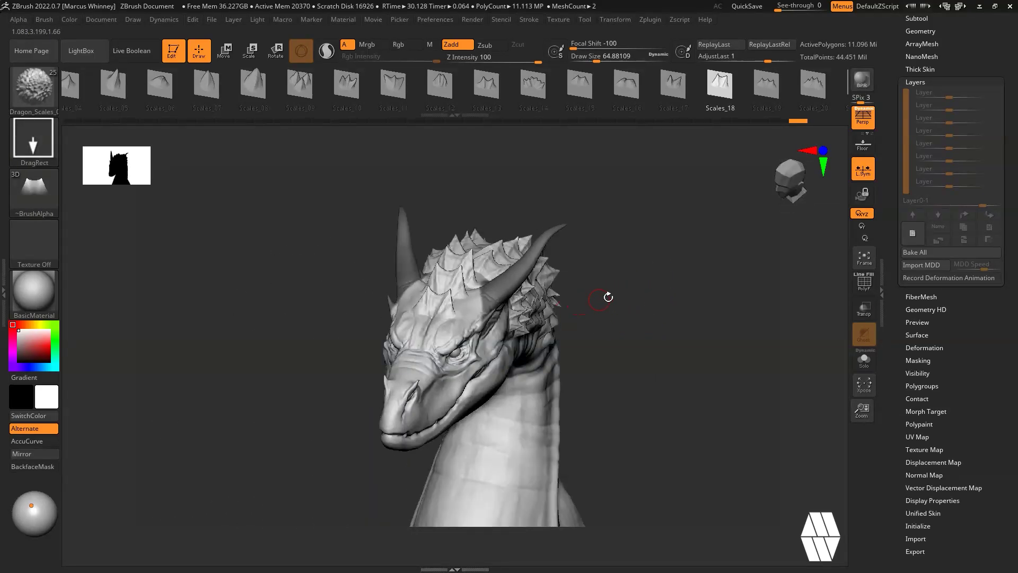
Stamp smaller Scales_18 scales at the horn bases above the brows, undoing the last stamp.
{"action": "left_click_drag", "start_coordinate": [647, 298], "coordinate": [658, 345]}
{"action": "left_click_drag", "start_coordinate": [462, 309], "coordinate": [467, 323]}
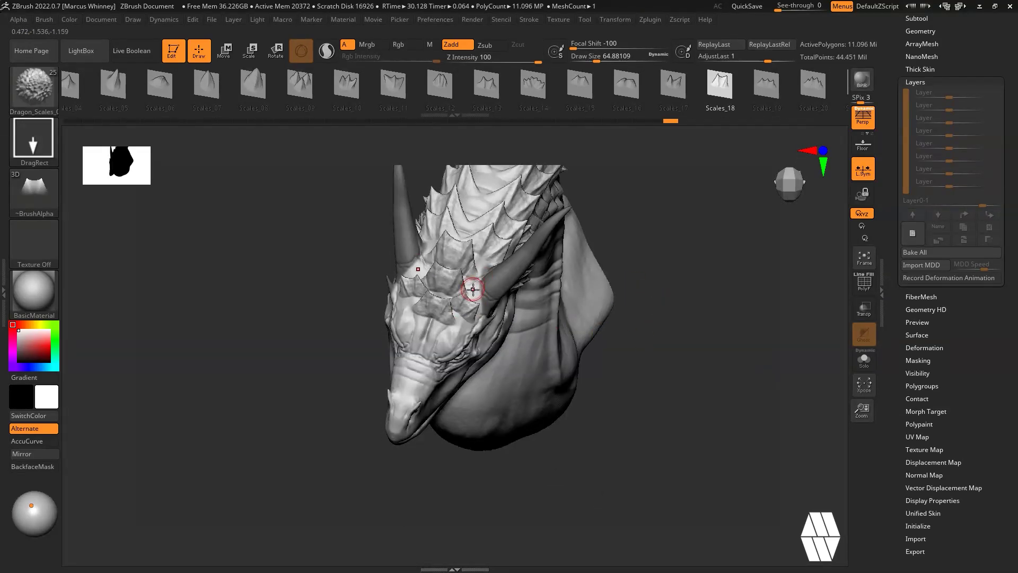
{"action": "left_click_drag", "start_coordinate": [472, 287], "coordinate": [477, 301]}
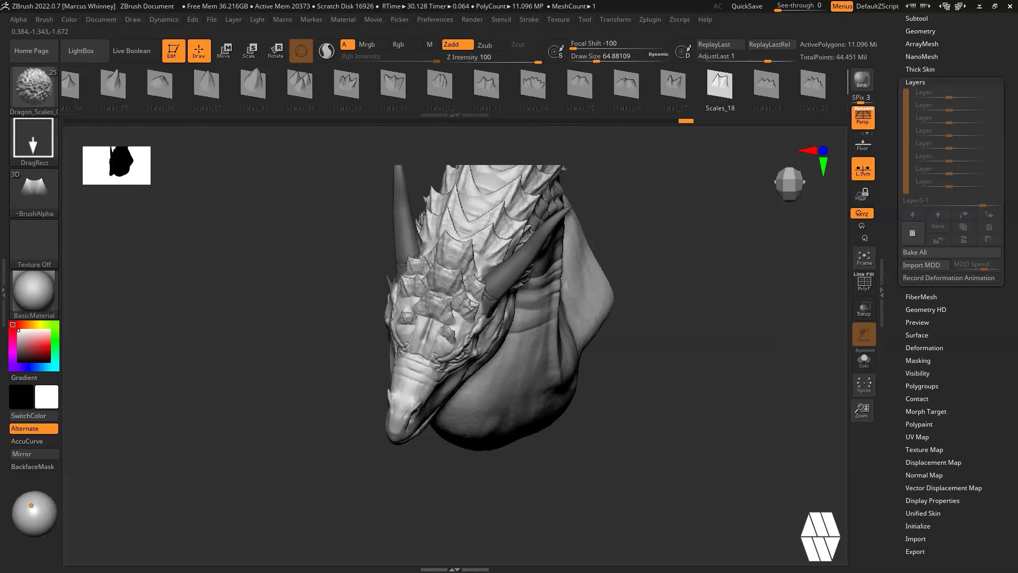
{"action": "left_click_drag", "start_coordinate": [450, 333], "coordinate": [454, 348]}
{"action": "key", "text": "ctrl+z"}
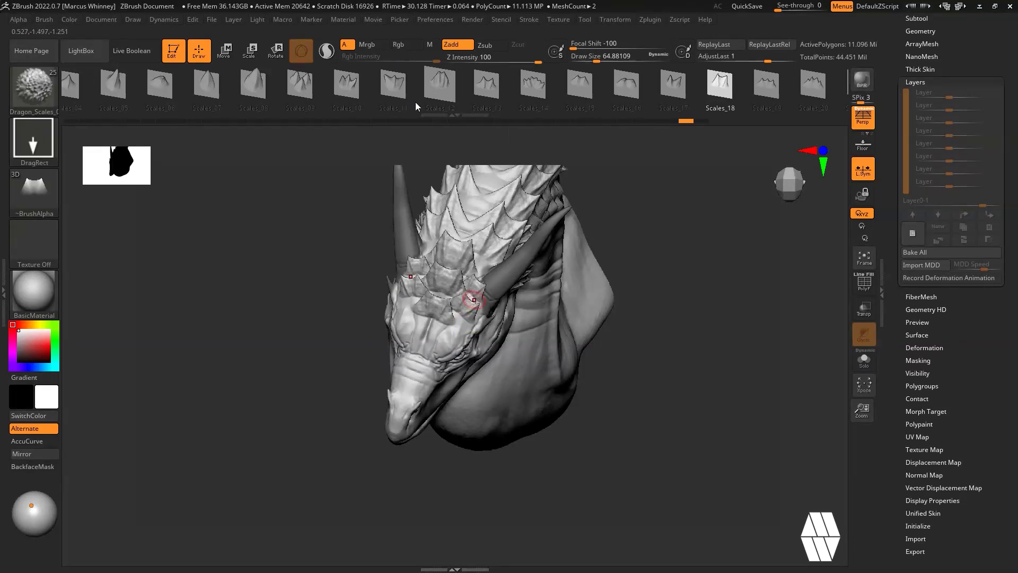
Switch to Scales_08 and then Scales_07, and stamp small single scales over the brows.
{"action": "left_click", "coordinate": [253, 84]}
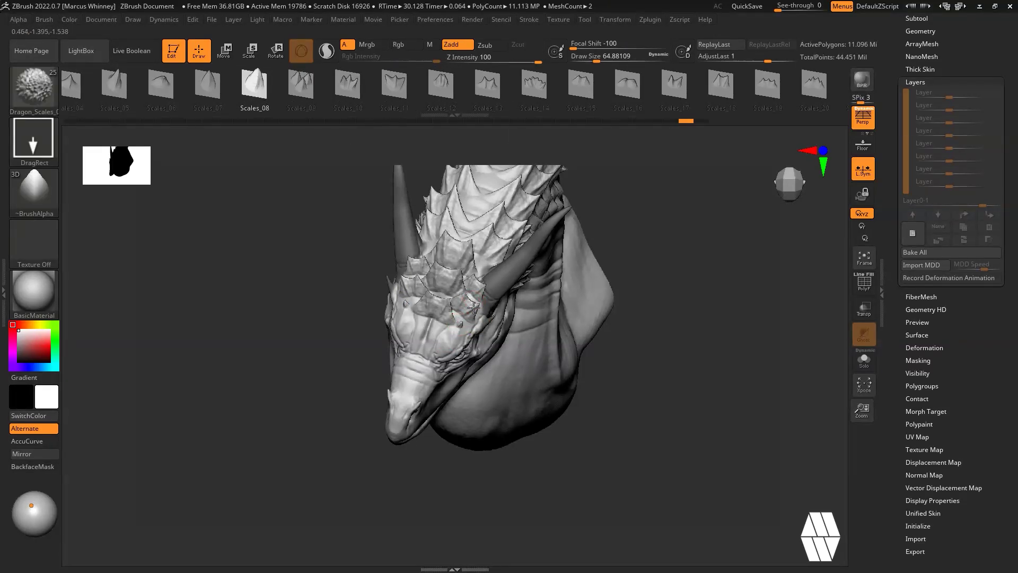
{"action": "left_click", "coordinate": [207, 84]}
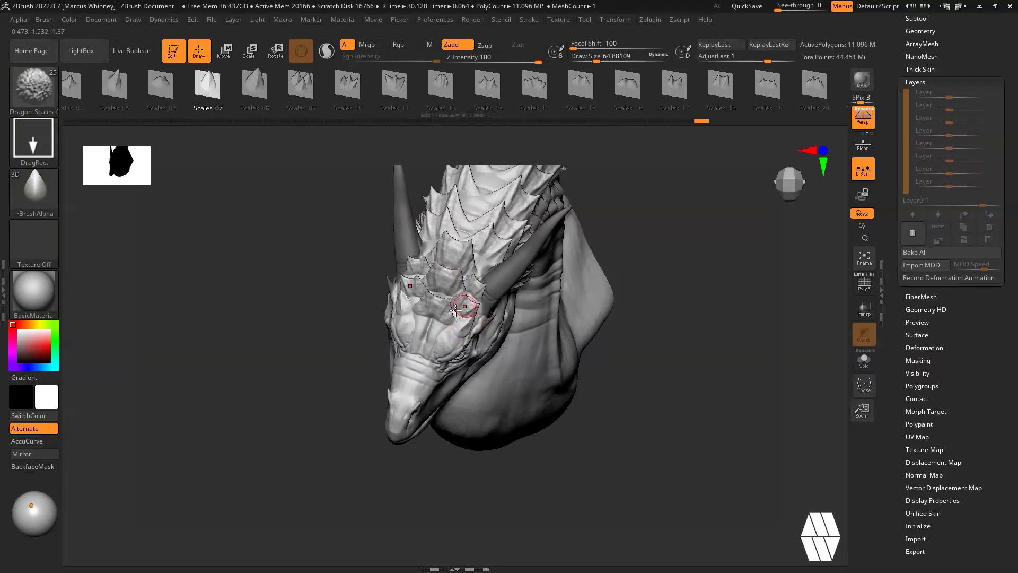
{"action": "left_click_drag", "start_coordinate": [462, 314], "coordinate": [463, 326]}
{"action": "key", "text": "ctrl+z"}
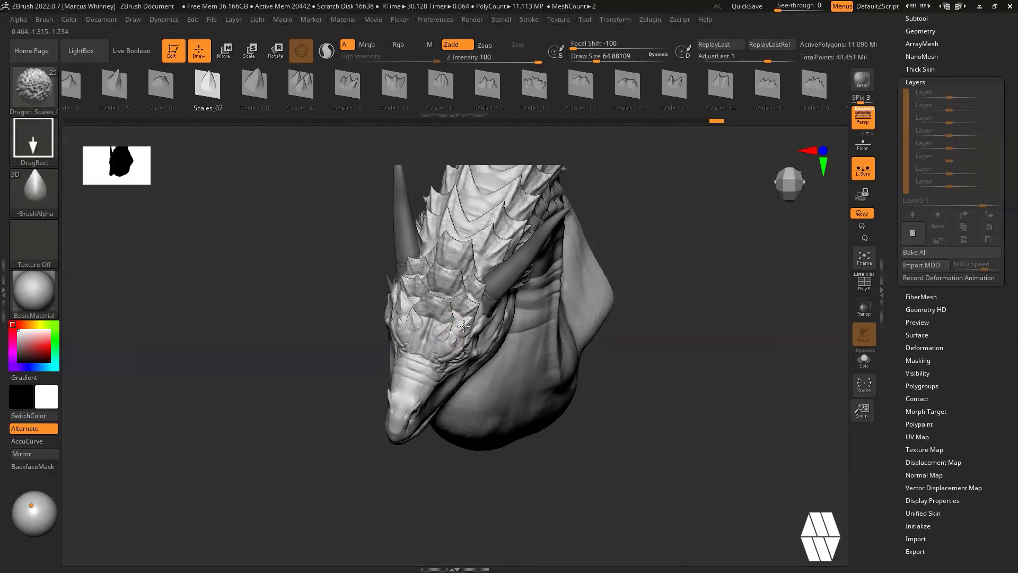
Choose Scales_04 and stamp small scales across the cheek between the eye and the neck scales.
{"action": "left_click_drag", "start_coordinate": [641, 316], "coordinate": [669, 345]}
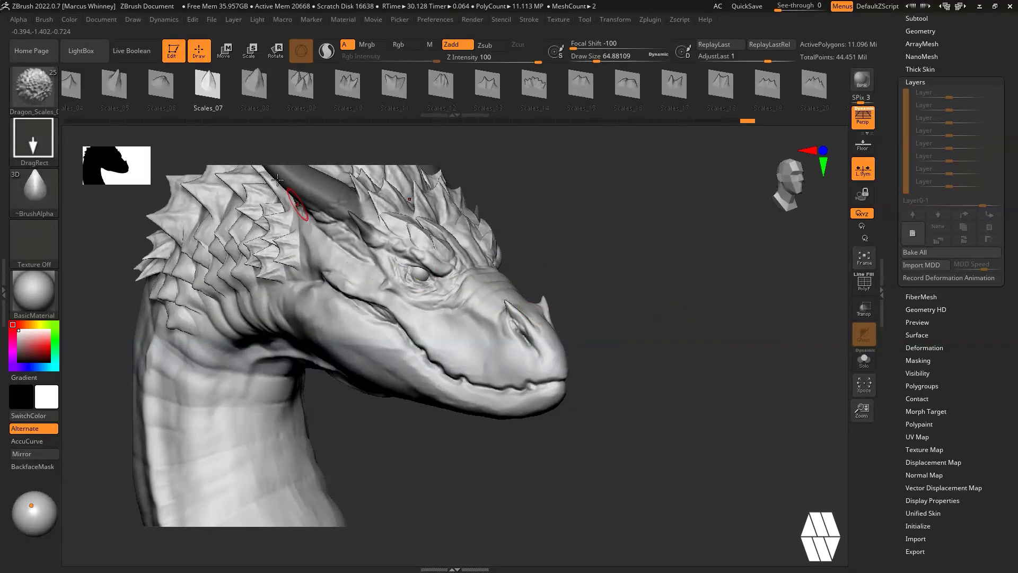
{"action": "left_click", "coordinate": [80, 79]}
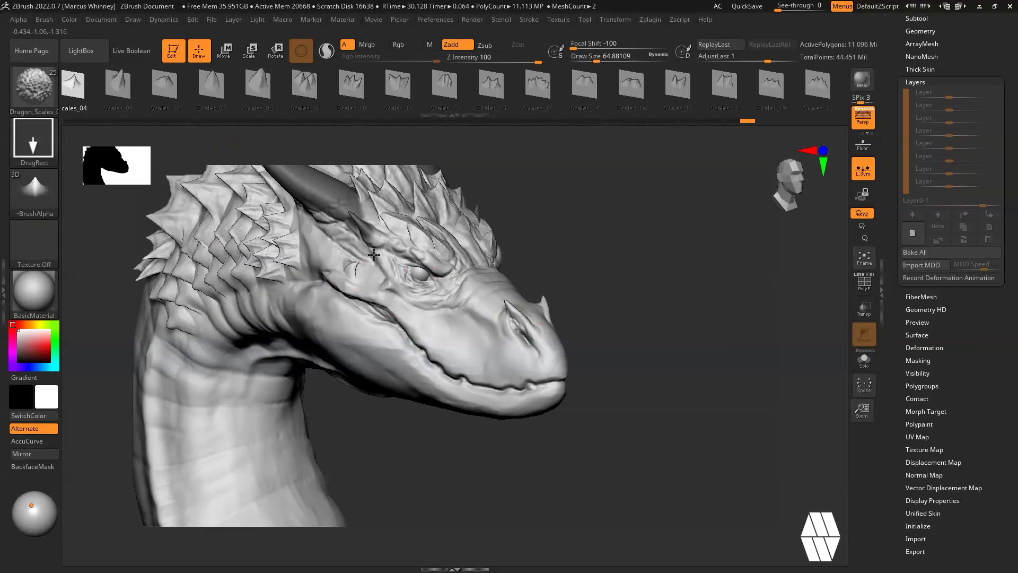
{"action": "left_click_drag", "start_coordinate": [351, 241], "coordinate": [342, 246]}
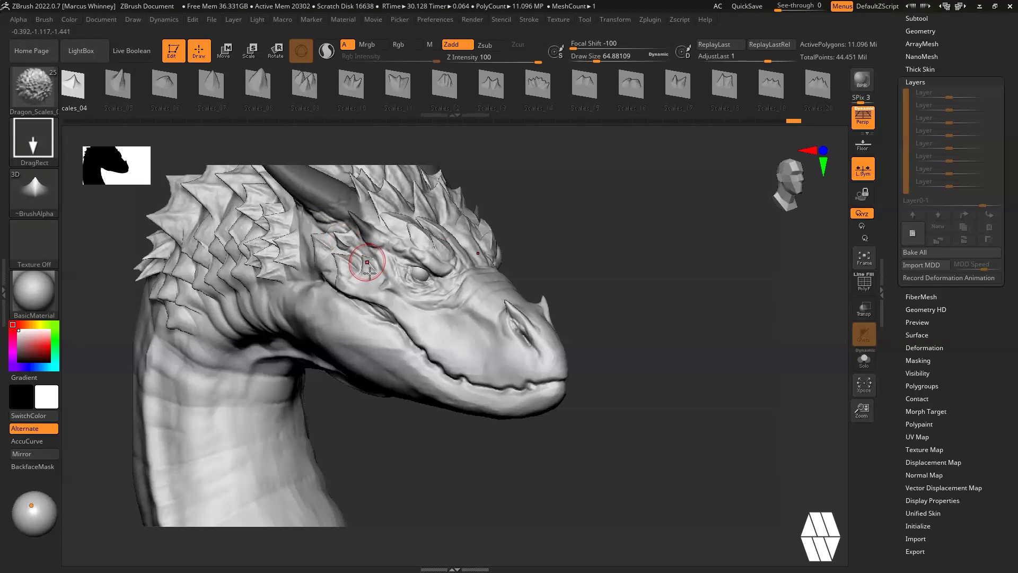
{"action": "left_click_drag", "start_coordinate": [394, 299], "coordinate": [368, 295]}
{"action": "key", "text": "ctrl+shift+z"}
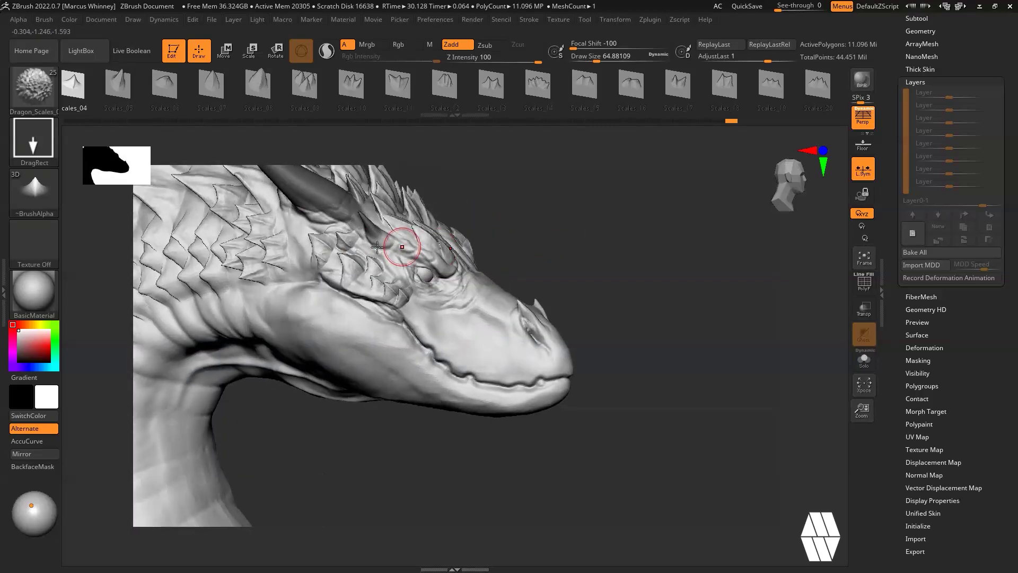
{"action": "key", "text": "ctrl+shift+z"}
{"action": "key", "text": "ctrl+shift+z"}
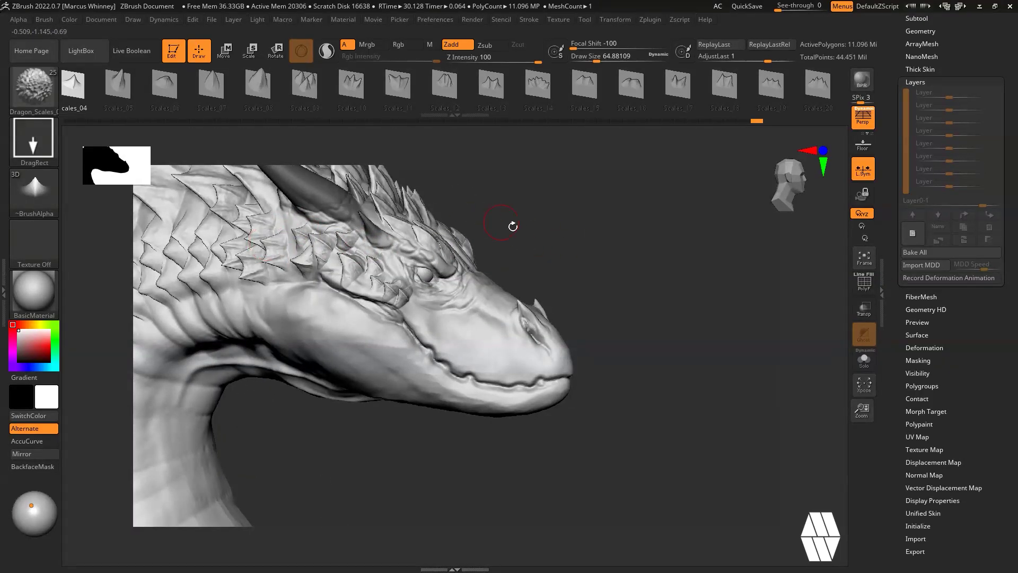
{"action": "key", "text": "ctrl+shift+z"}
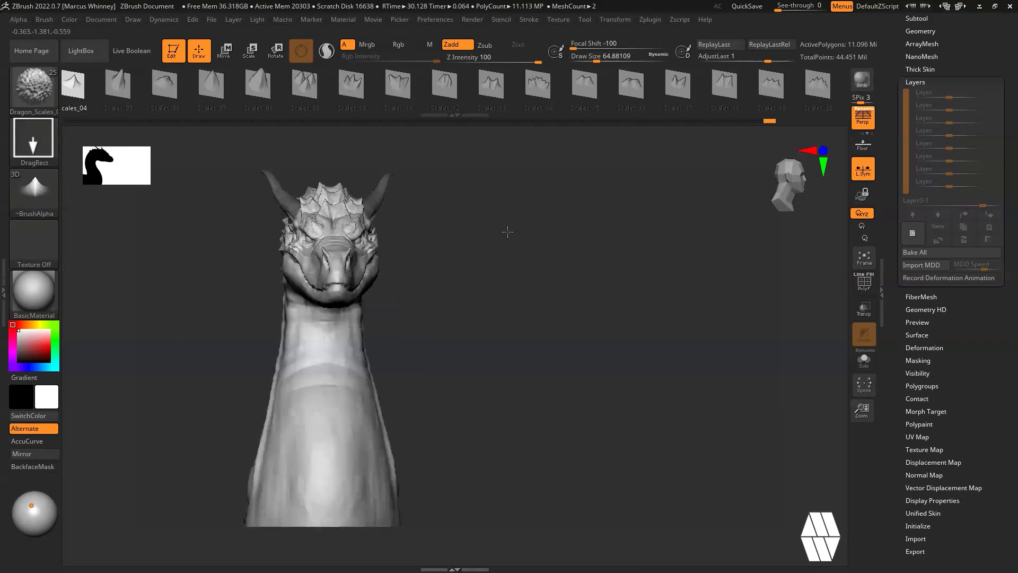
Switch to the Move brush and review the scaled bust from both sides.
{"action": "left_click_drag", "start_coordinate": [643, 286], "coordinate": [687, 300]}
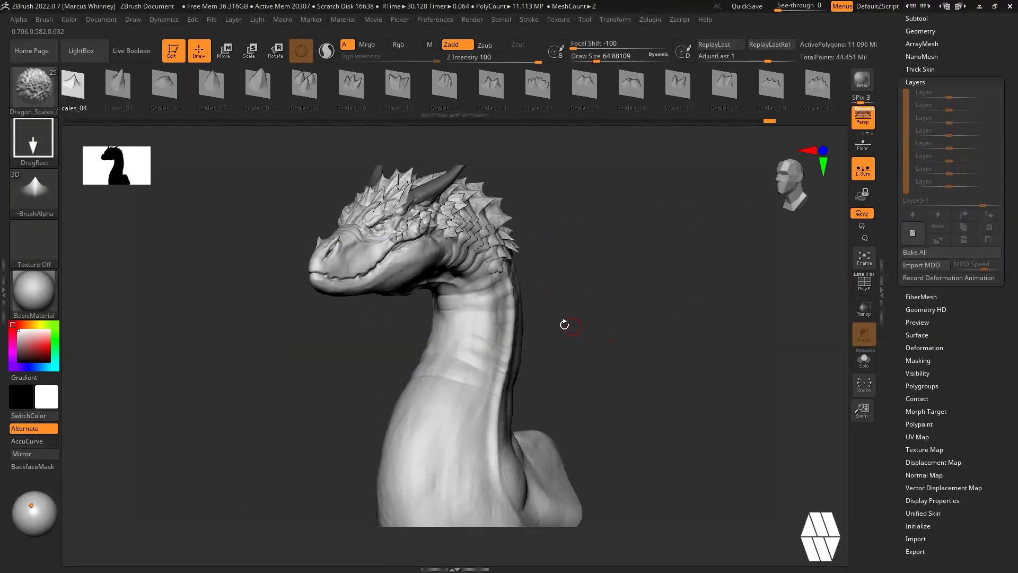
{"action": "key", "text": "b"}
{"action": "key", "text": "m"}
{"action": "key", "text": "v"}
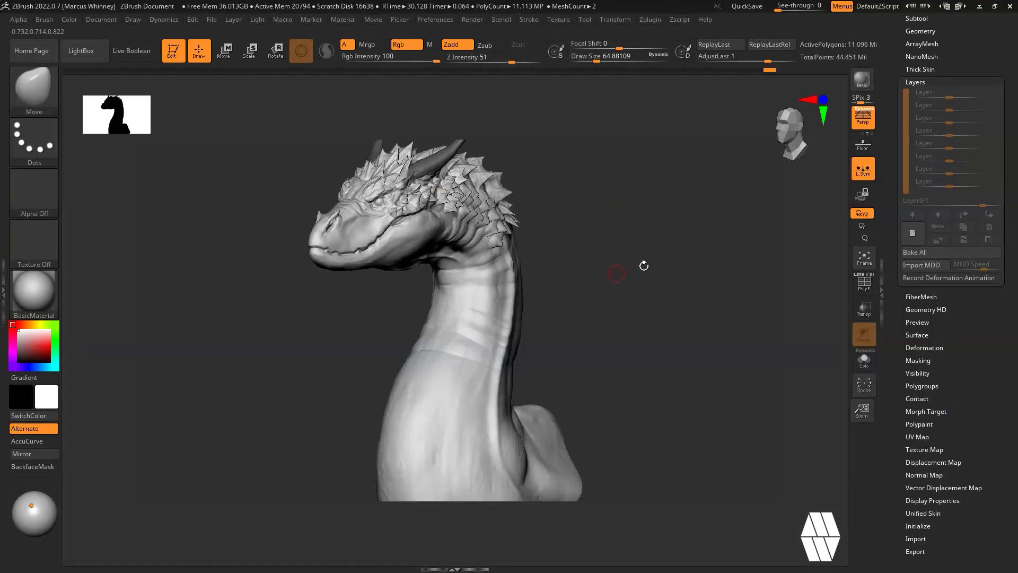
{"action": "mouse_move", "coordinate": [692, 272]}
{"action": "left_mouse_down"}
{"action": "mouse_move", "coordinate": [677, 320]}
{"action": "mouse_move", "coordinate": [718, 357]}
{"action": "left_mouse_up"}
{"action": "key", "text": "ctrl"}
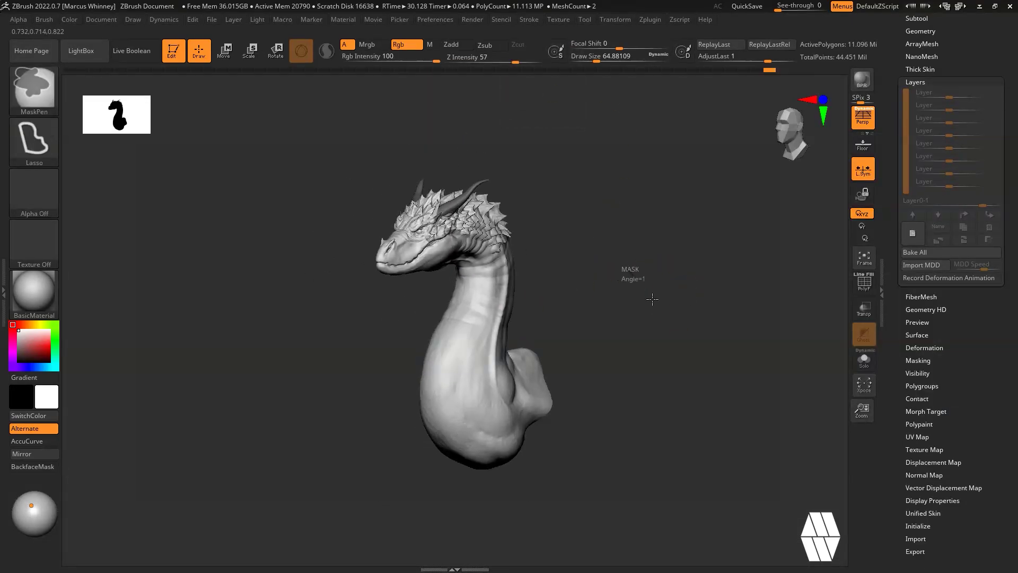
{"action": "mouse_move", "coordinate": [652, 298]}
{"action": "left_mouse_down"}
{"action": "mouse_move", "coordinate": [621, 300]}
{"action": "mouse_move", "coordinate": [659, 368]}
{"action": "mouse_move", "coordinate": [761, 218]}
{"action": "left_mouse_up"}
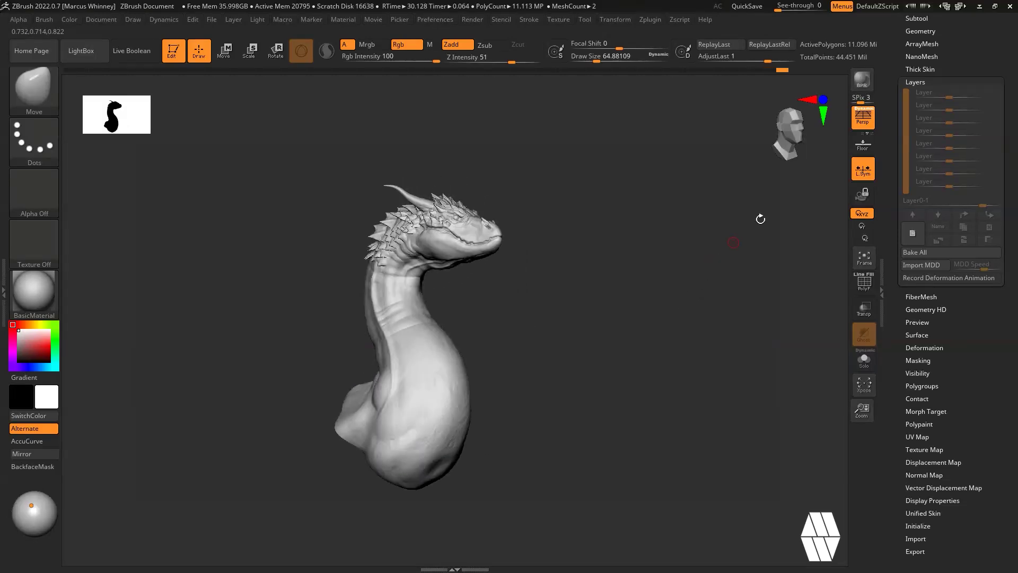
Show the tests subtool folder beside the current bust, make dragon 04 the active subtool and expand the folder.
{"action": "left_click", "coordinate": [923, 18]}
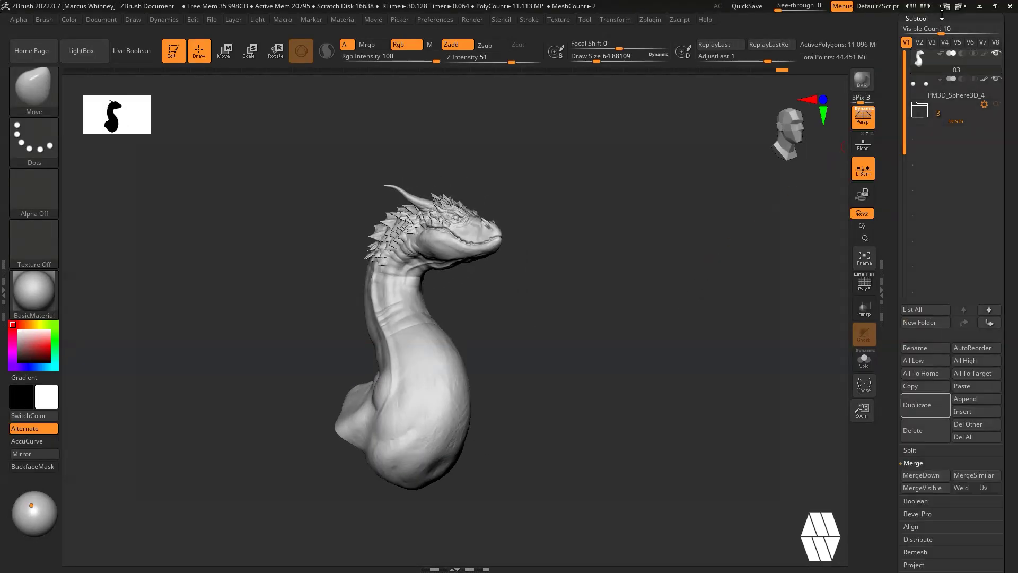
{"action": "left_click_drag", "start_coordinate": [716, 287], "coordinate": [643, 330]}
{"action": "left_click", "coordinate": [996, 104]}
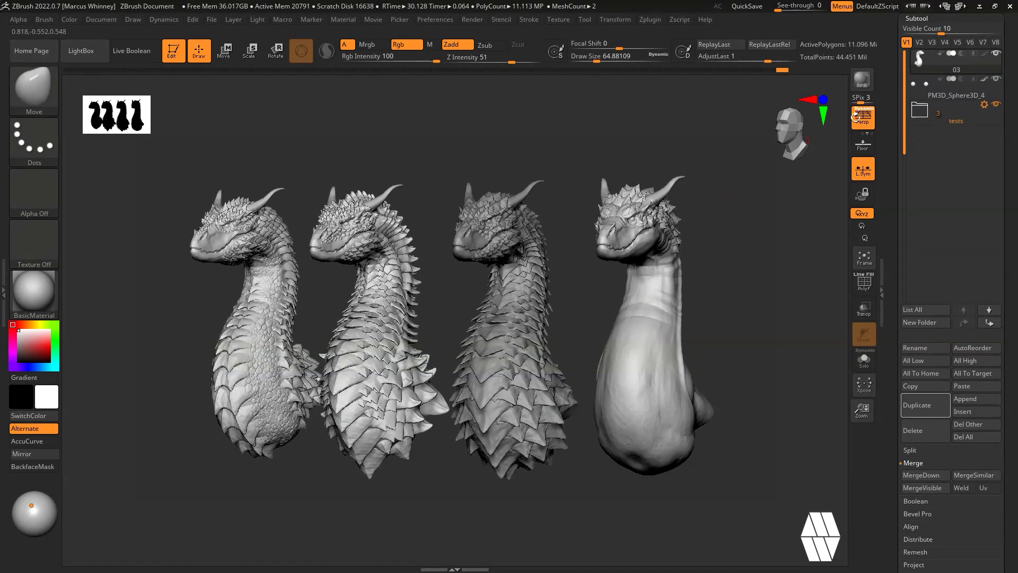
{"action": "left_click", "coordinate": [544, 258], "text": "alt"}
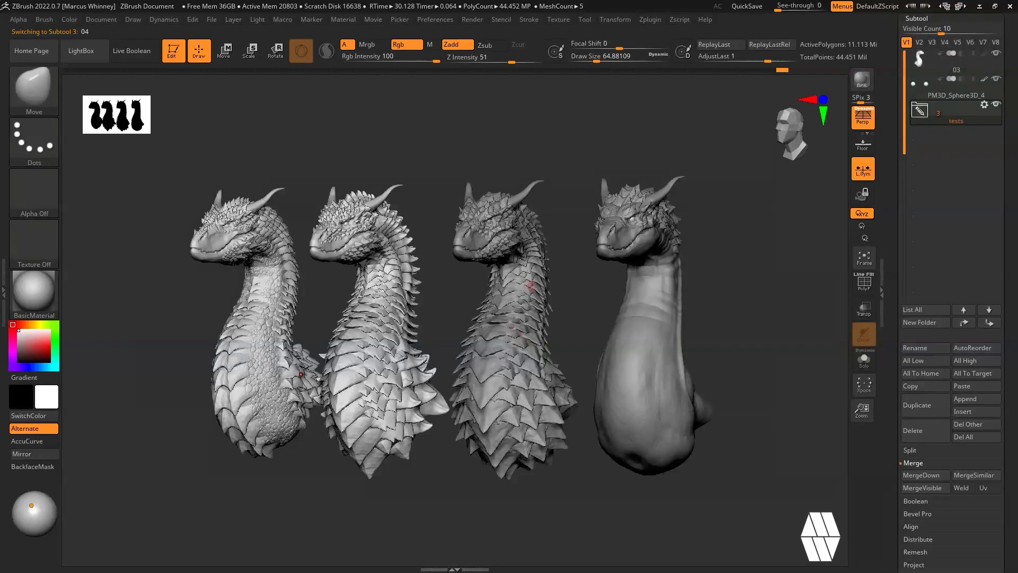
{"action": "left_click", "coordinate": [931, 109]}
{"action": "left_click", "coordinate": [985, 157]}
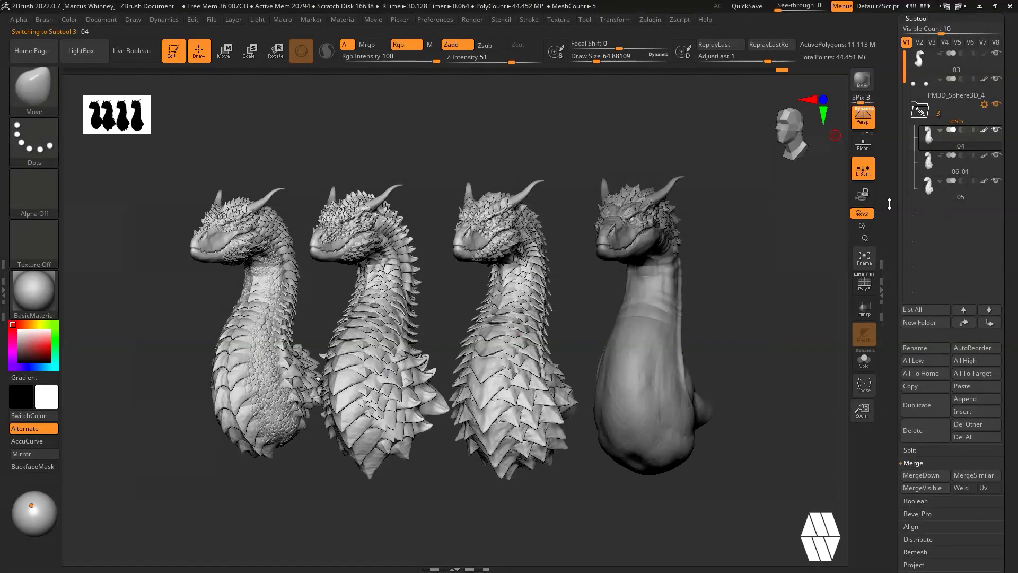
Compare the four dragon busts side by side from several angles and QuickSave the project.
{"action": "mouse_move", "coordinate": [583, 156]}
{"action": "left_mouse_down"}
{"action": "mouse_move", "coordinate": [783, 294]}
{"action": "mouse_move", "coordinate": [693, 295]}
{"action": "mouse_move", "coordinate": [599, 332]}
{"action": "left_mouse_up"}
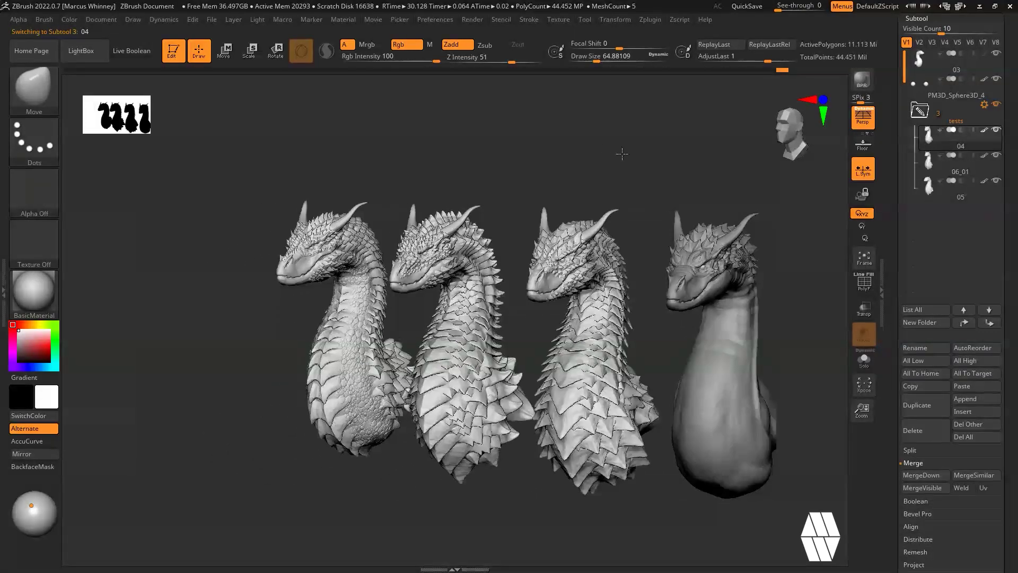
{"action": "mouse_move", "coordinate": [621, 154]}
{"action": "left_mouse_down", "text": "alt"}
{"action": "mouse_move", "coordinate": [599, 152]}
{"action": "mouse_move", "coordinate": [613, 170]}
{"action": "mouse_move", "coordinate": [608, 181]}
{"action": "mouse_move", "coordinate": [624, 142]}
{"action": "left_mouse_up", "text": "alt"}
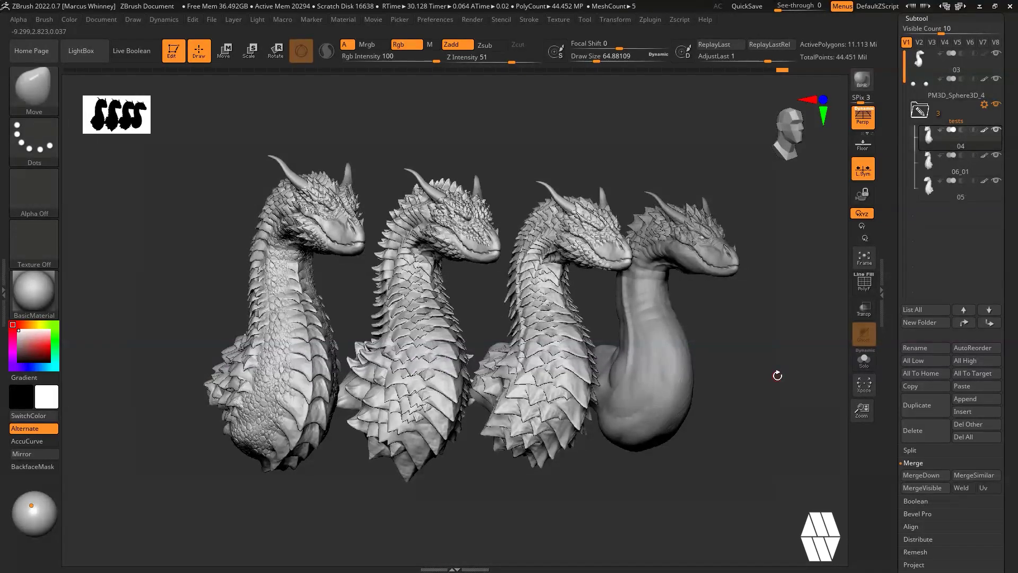
{"action": "left_click_drag", "start_coordinate": [755, 326], "coordinate": [790, 342]}
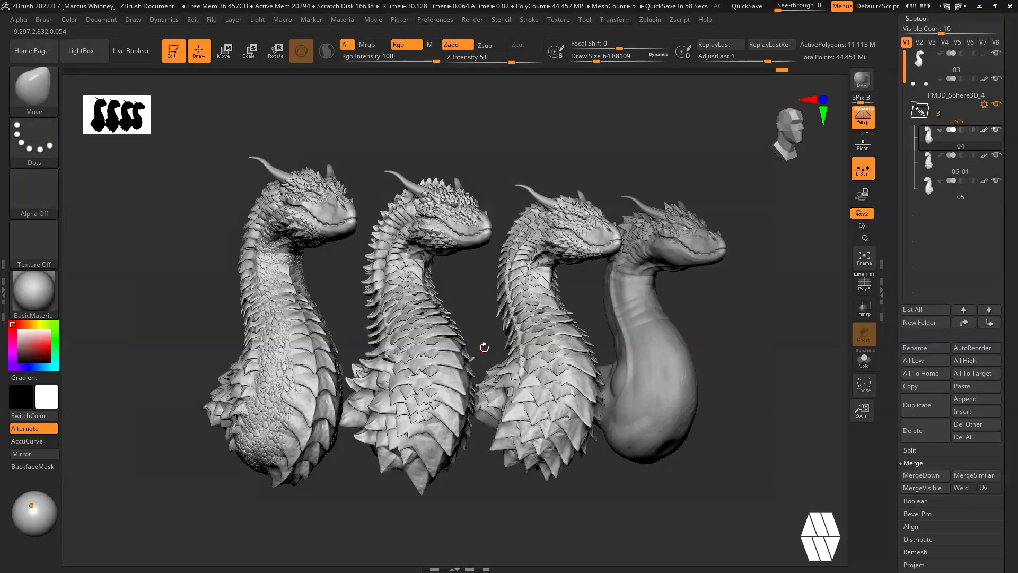
{"action": "left_click_drag", "start_coordinate": [737, 302], "coordinate": [739, 327]}
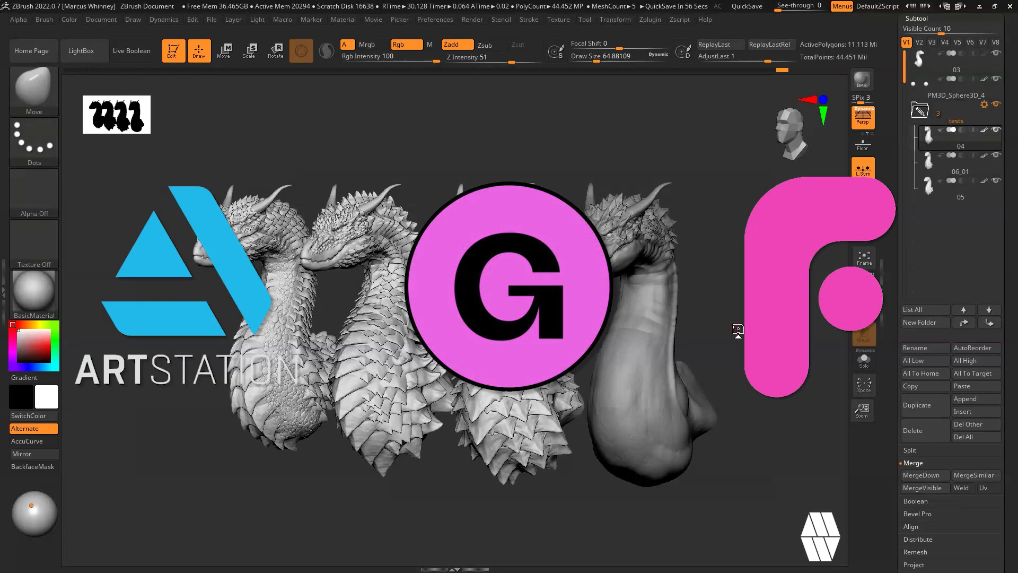
{"action": "left_click", "coordinate": [747, 6]}
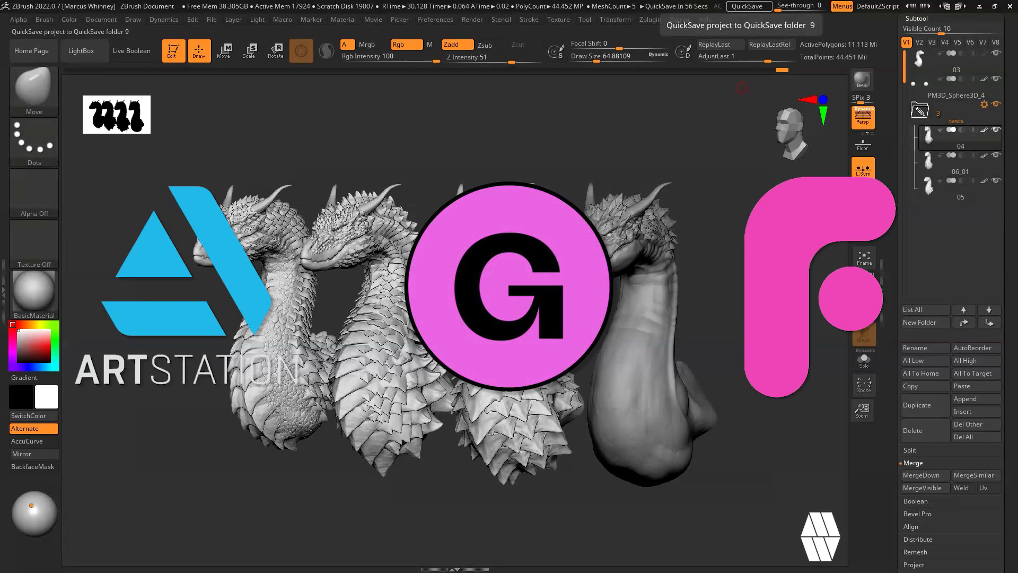